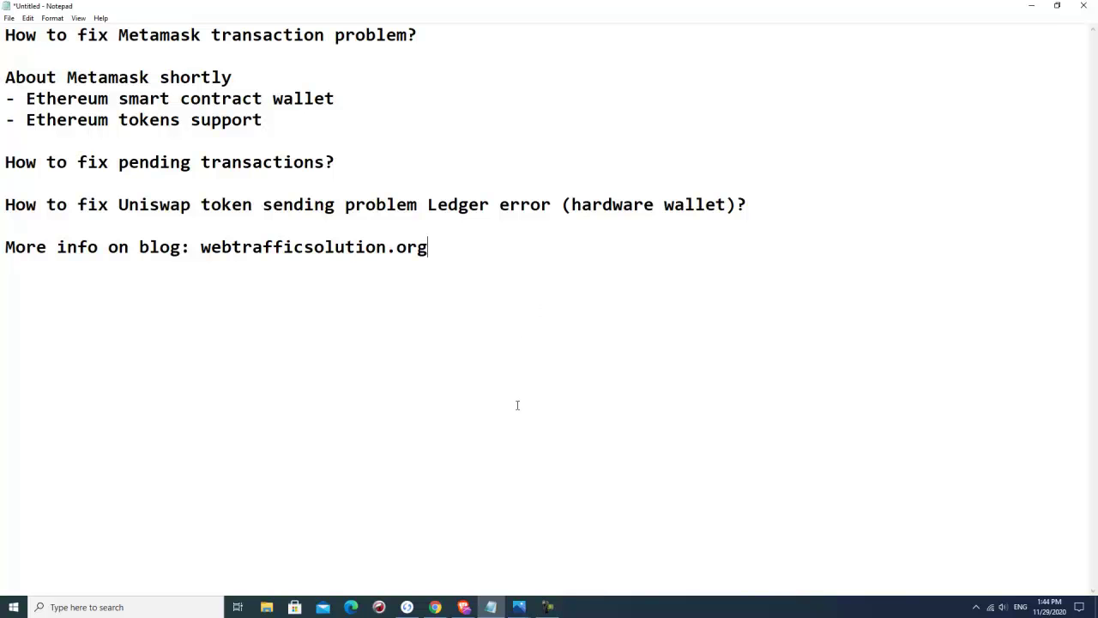
- Switch to Chrome and log in to the Forsage office on the Ethereum network, signing the MetaMask signature request with Account 1
click(435, 606)
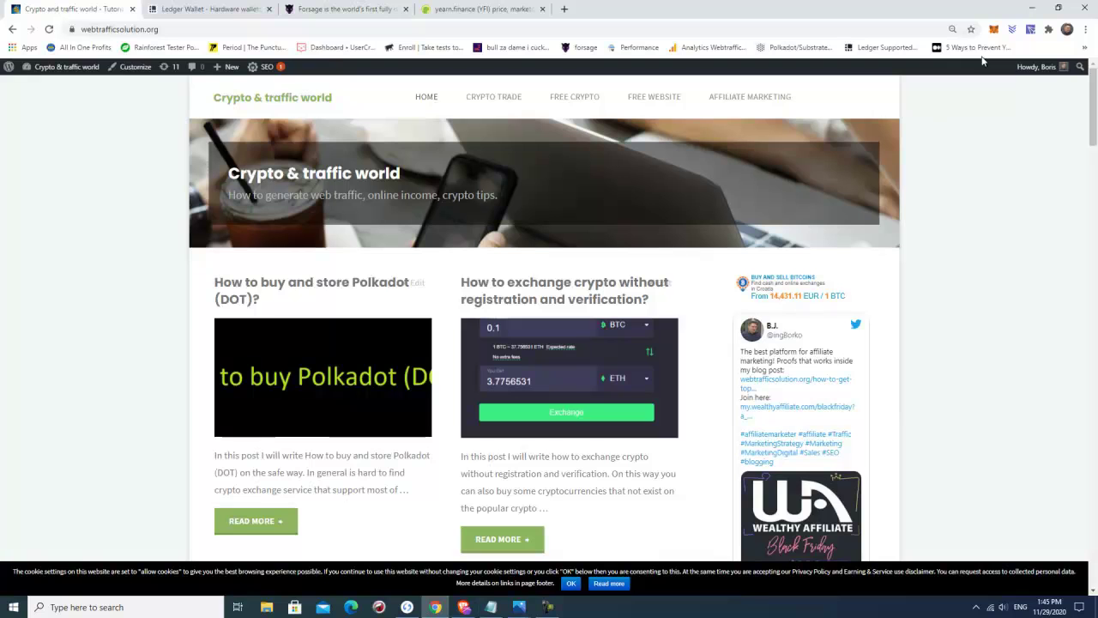
click(353, 8)
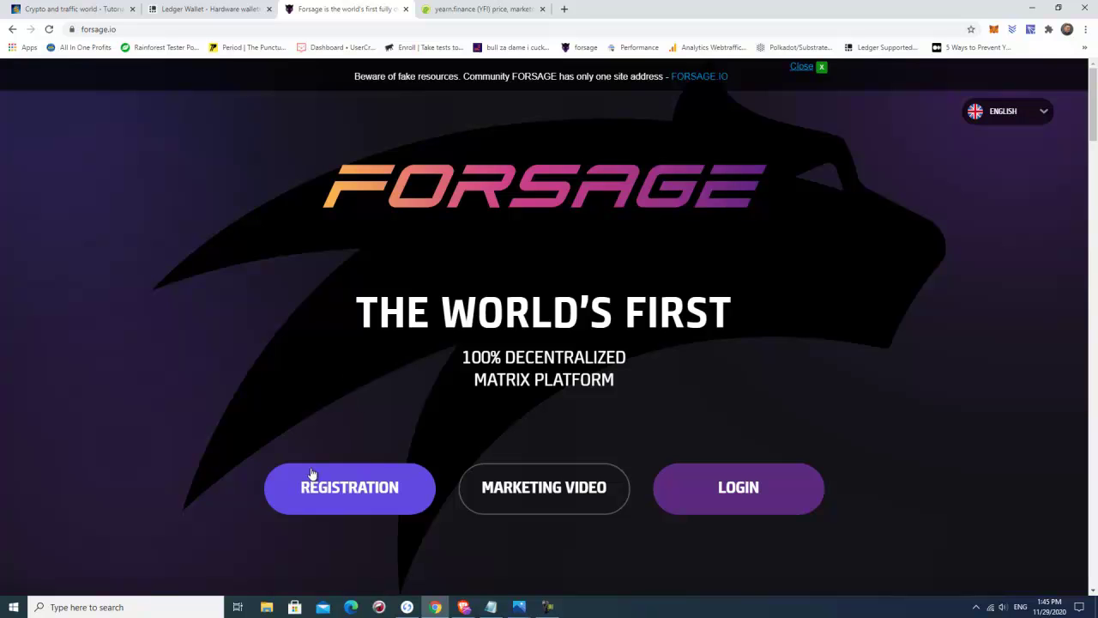
click(753, 489)
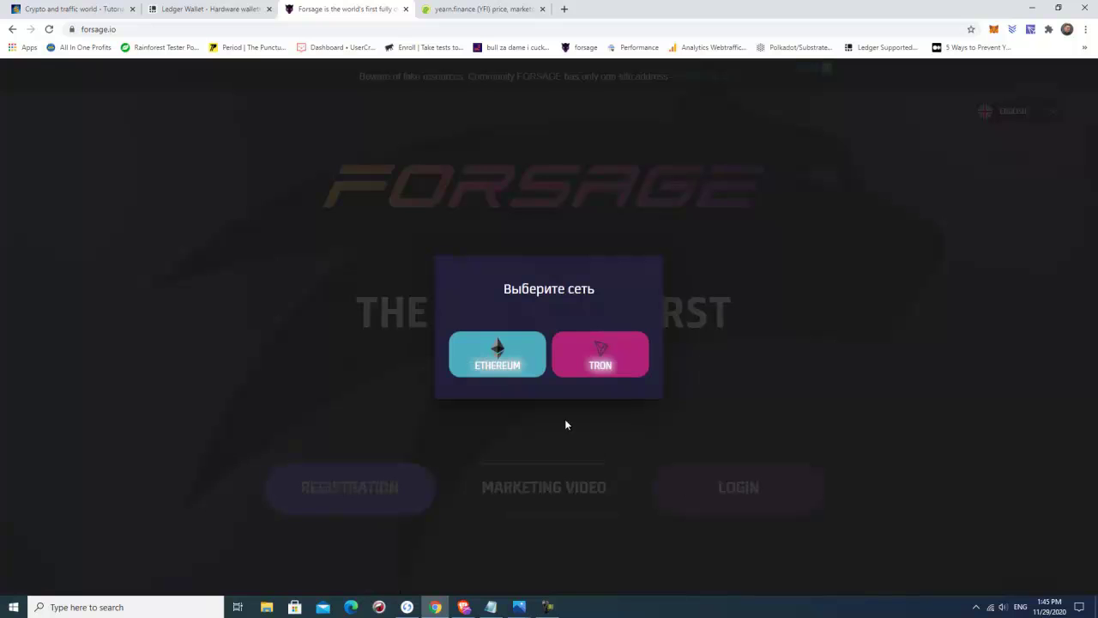
click(494, 361)
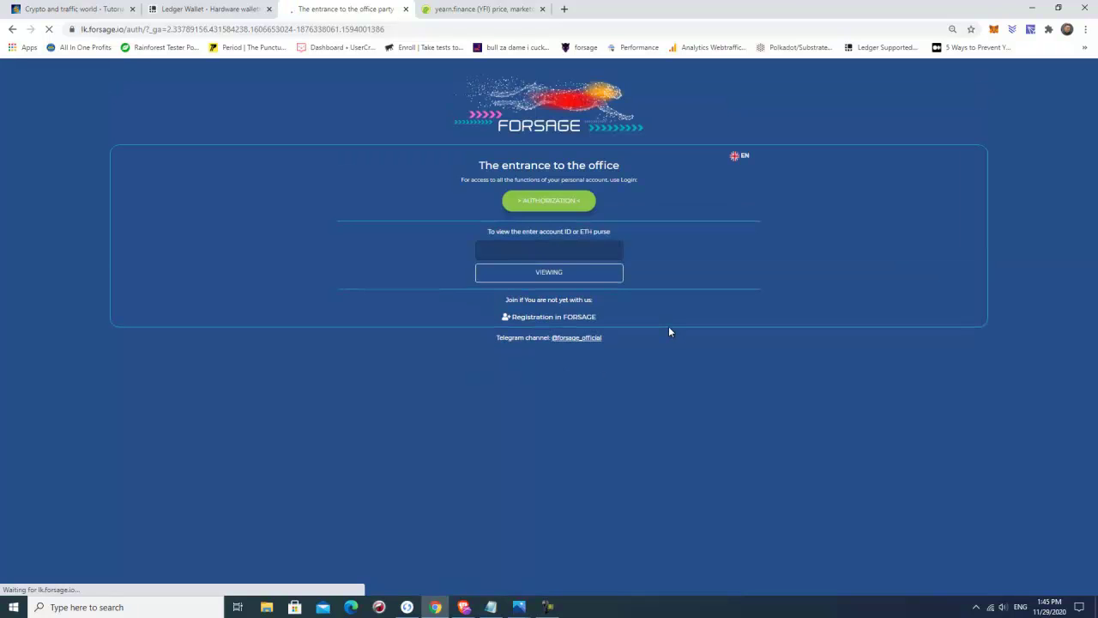
click(550, 202)
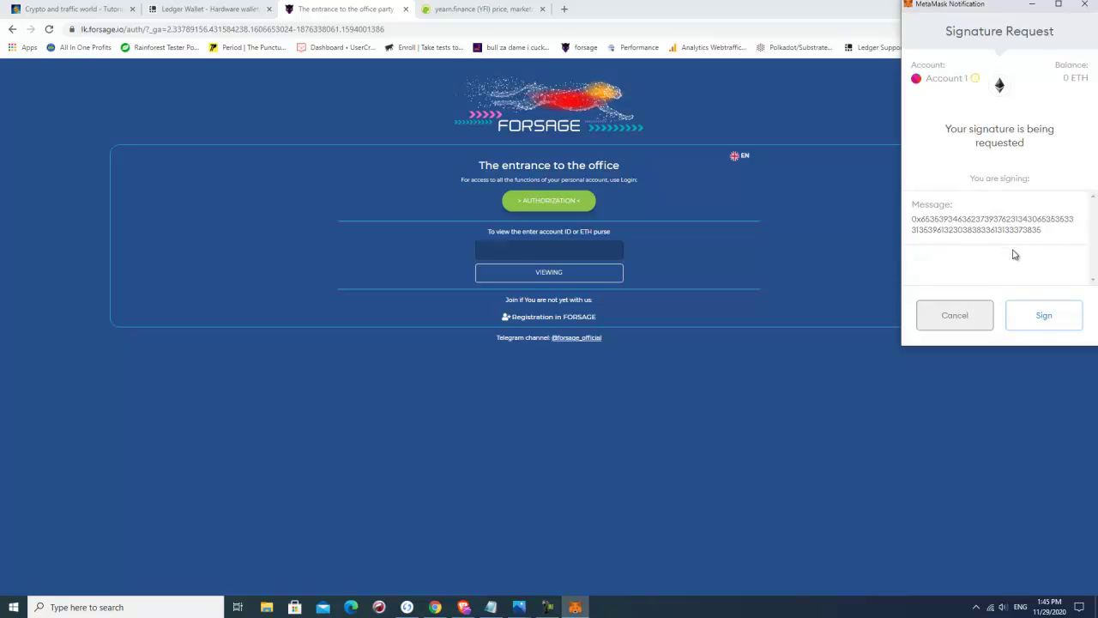
click(1043, 323)
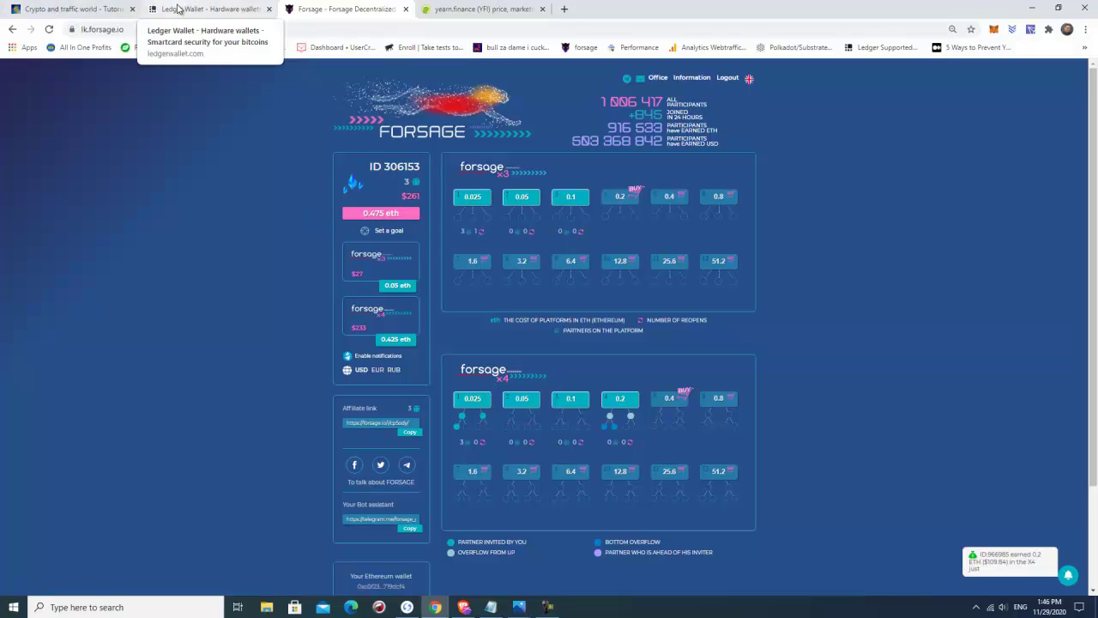
- Look through the posts on the Crypto & traffic world blog homepage and return to the Notepad outline
click(74, 6)
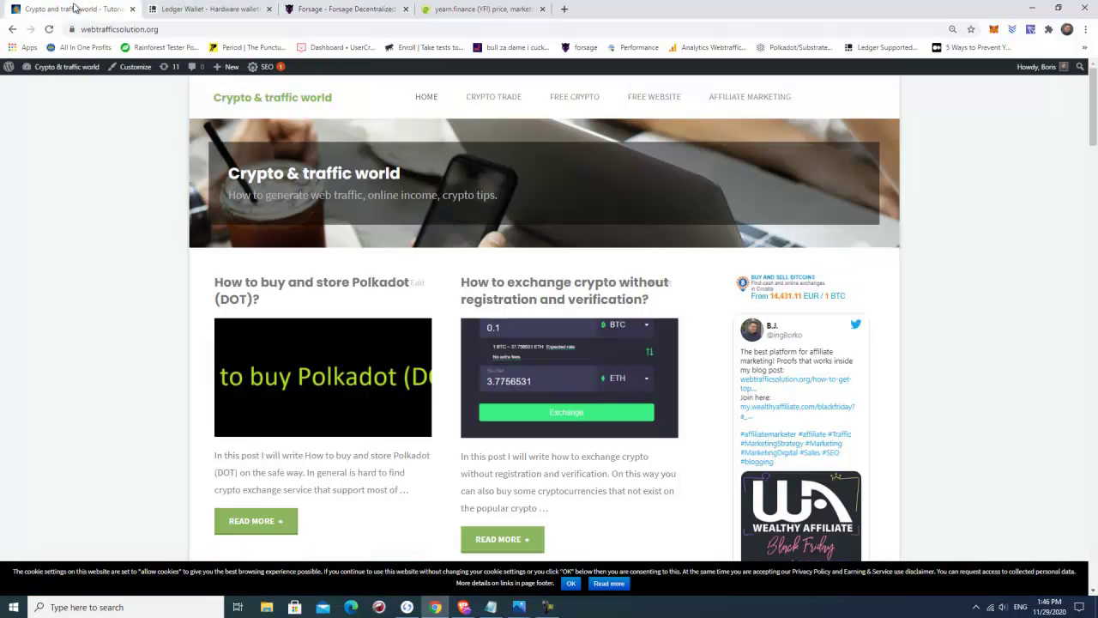
scroll(197, 215, down, 7)
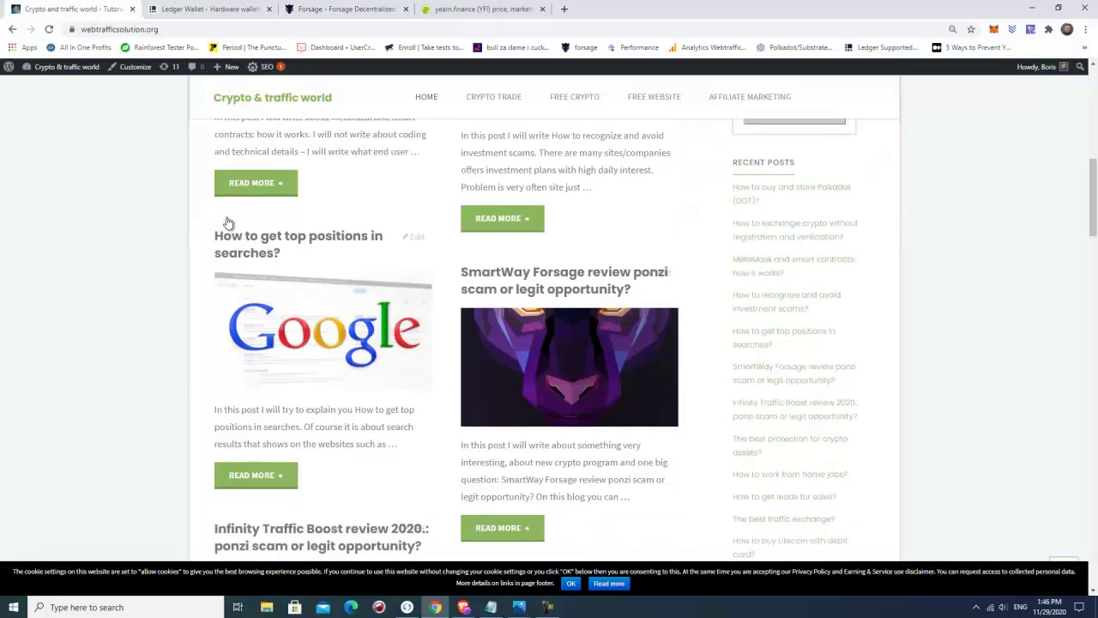
scroll(186, 285, up, 3)
scroll(201, 286, up, 1)
scroll(228, 292, down, 1)
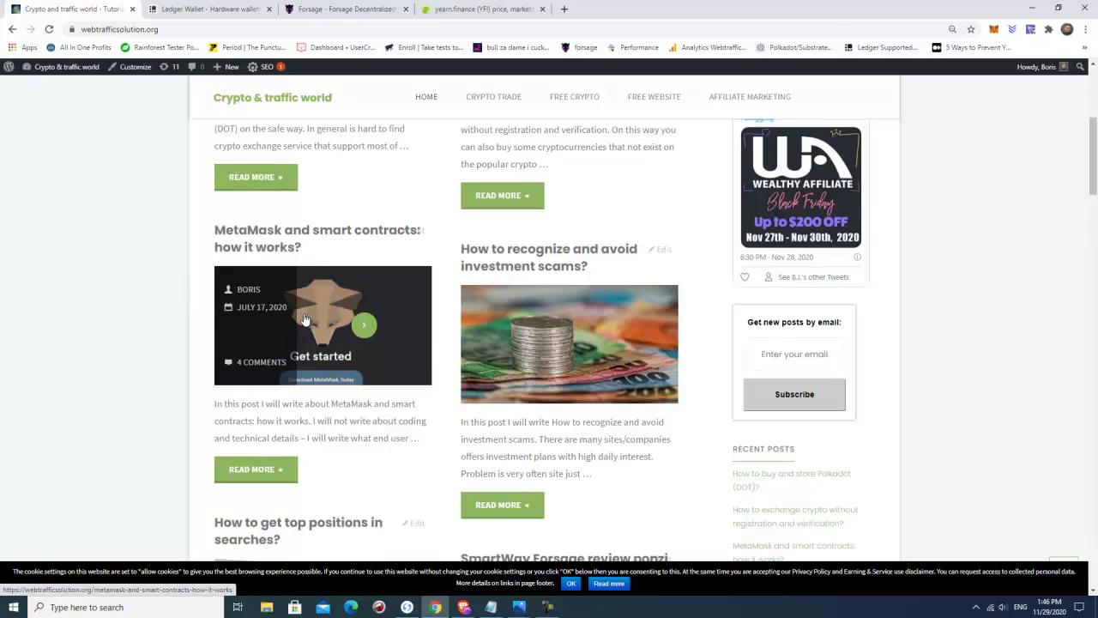
scroll(291, 324, up, 4)
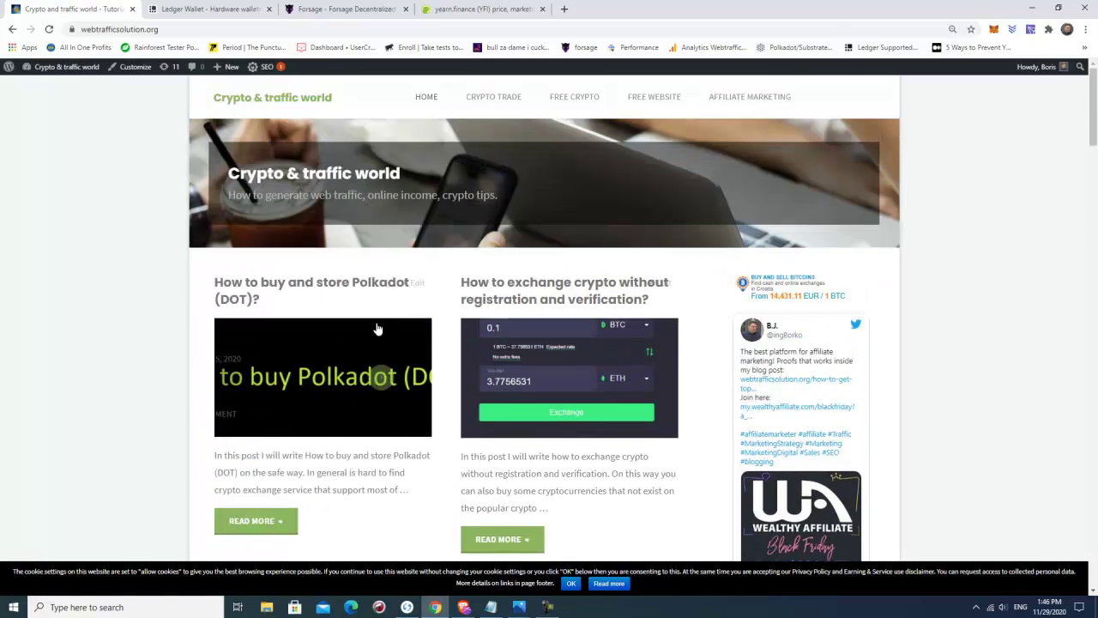
click(492, 609)
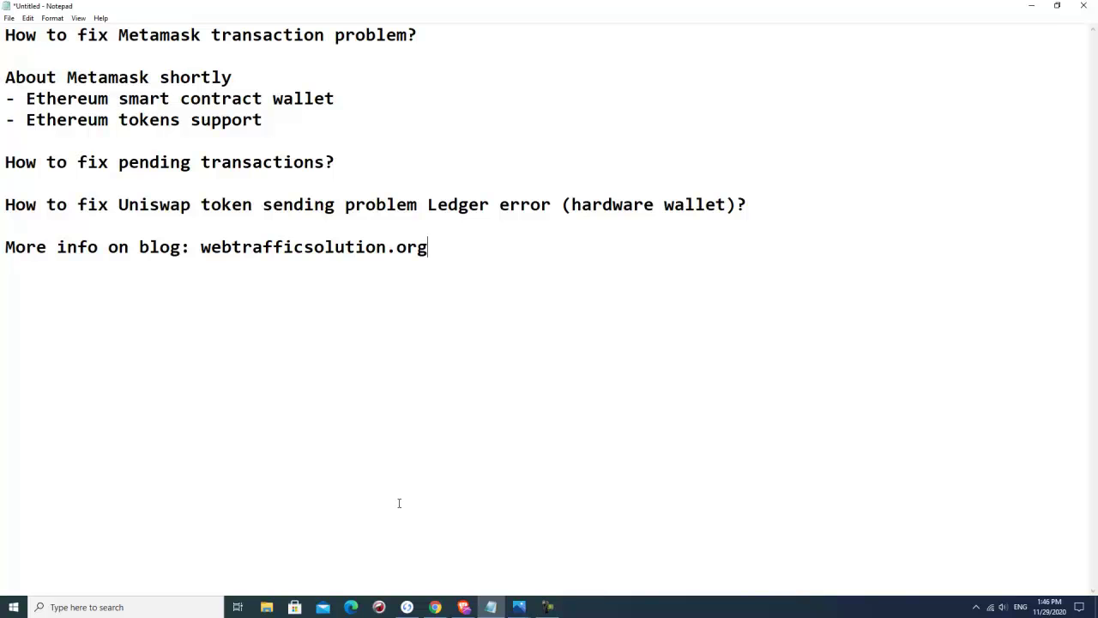
- Switch to Chrome and copy the YFI token contract address from CoinGecko's yearn.finance page
click(435, 609)
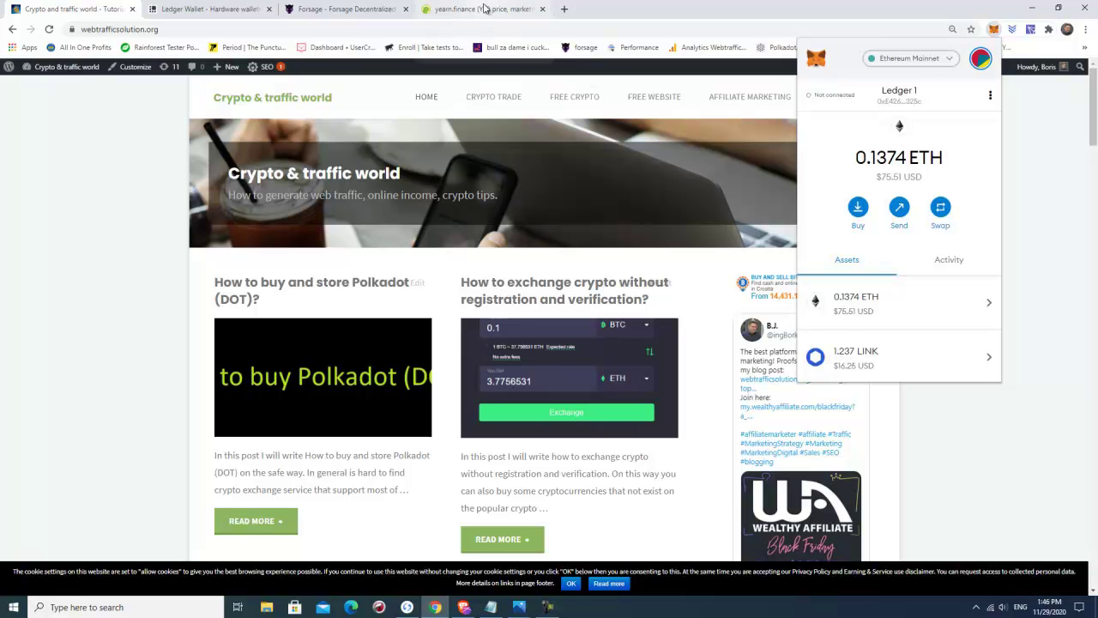
click(484, 9)
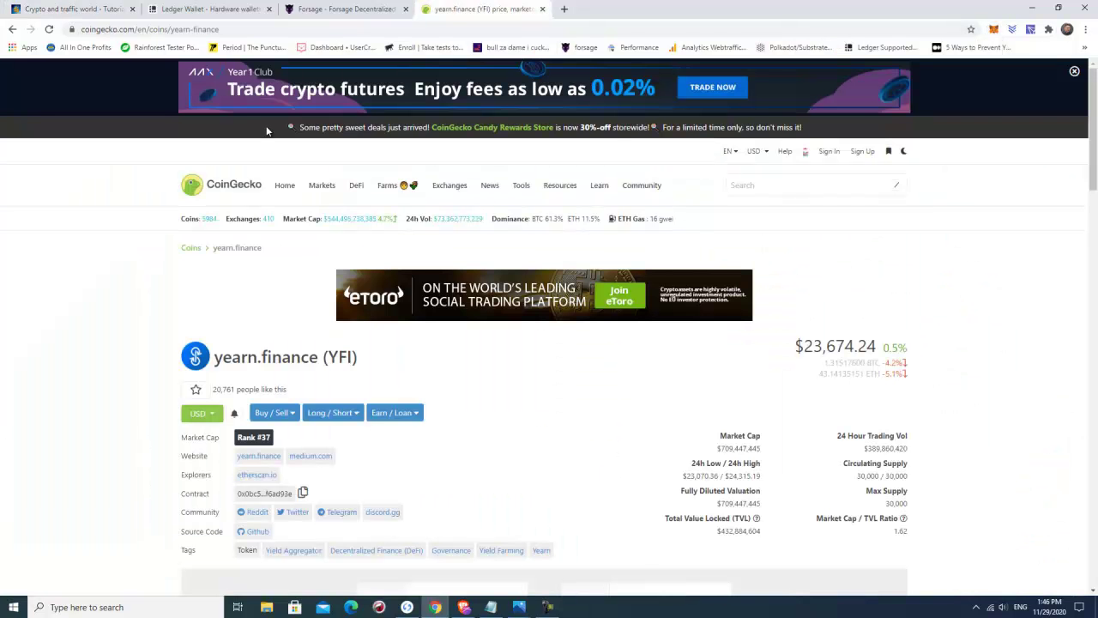
scroll(89, 265, down, 2)
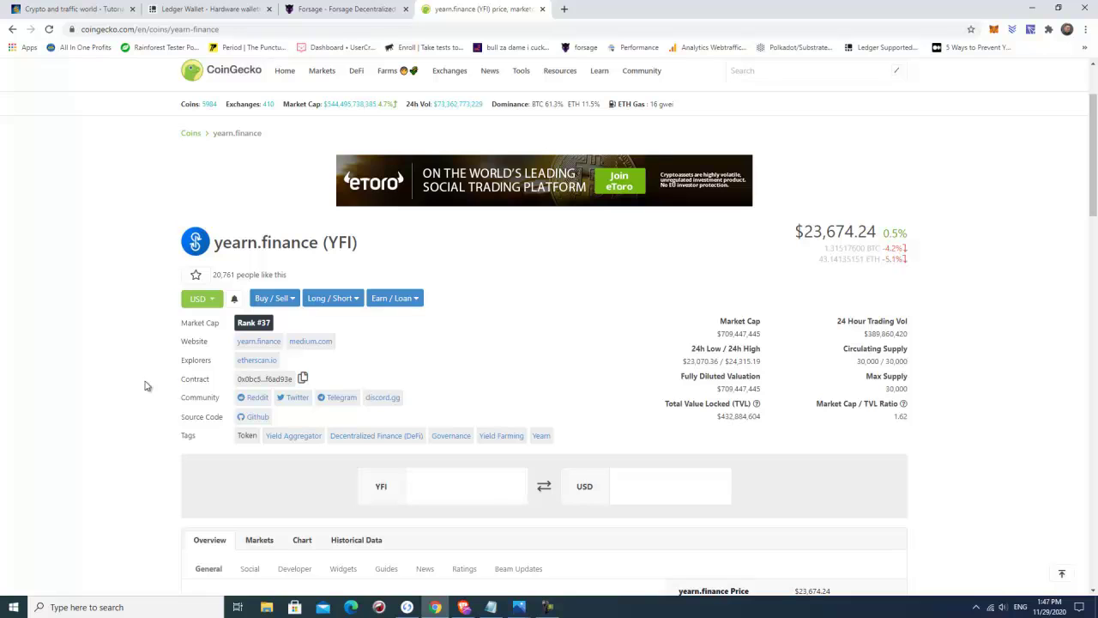
click(304, 379)
- Add YFI as a custom token to the MetaMask Ledger 1 account using the copied contract address
click(994, 30)
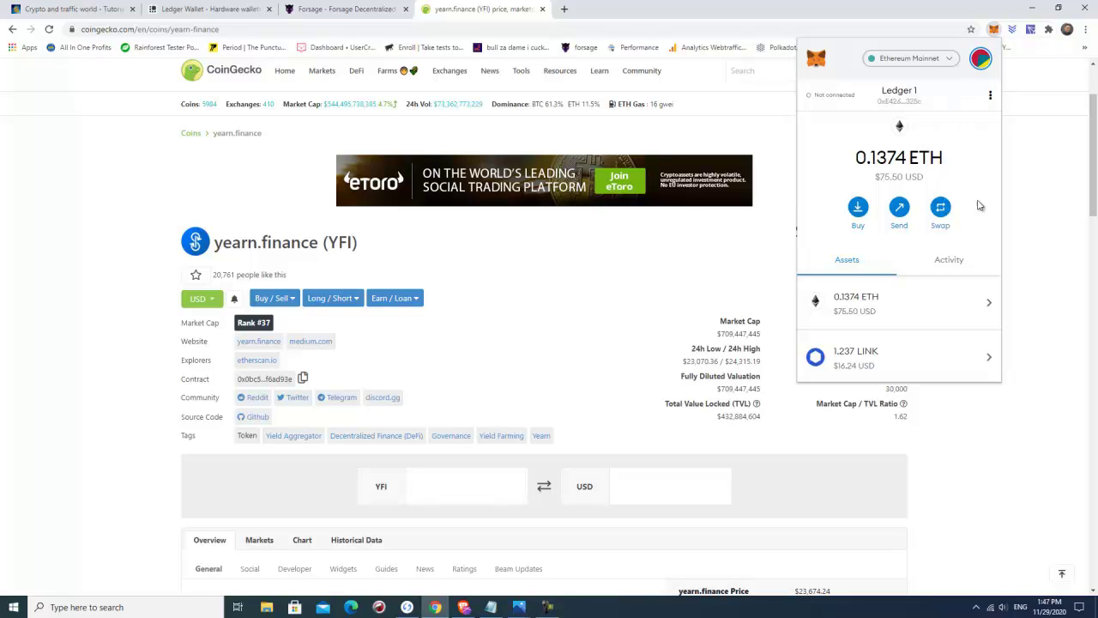
scroll(995, 162, down, 2)
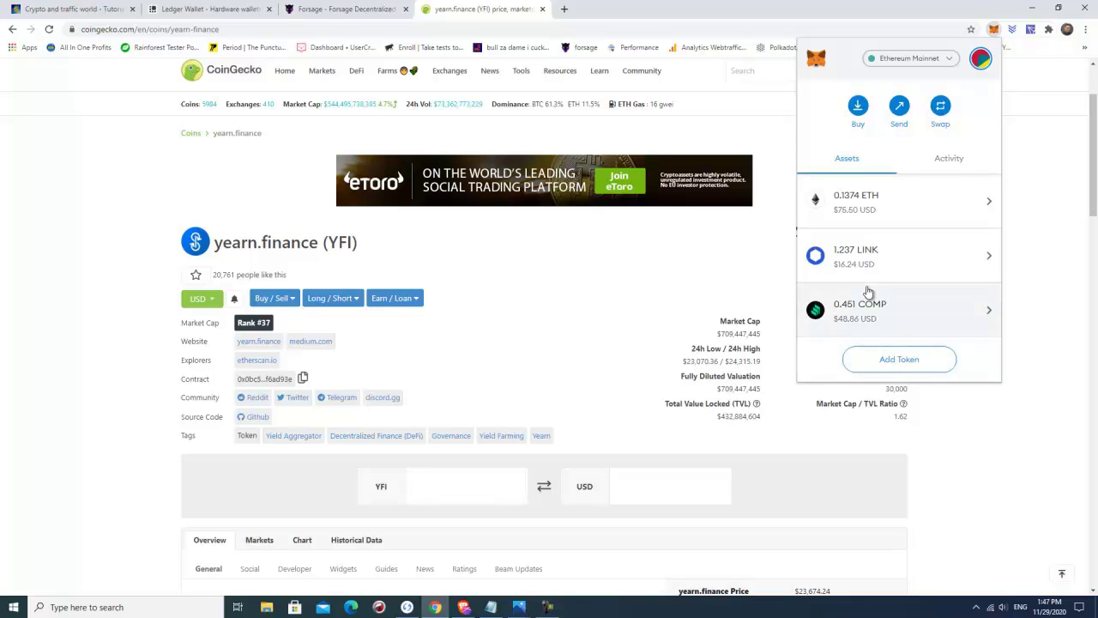
click(899, 359)
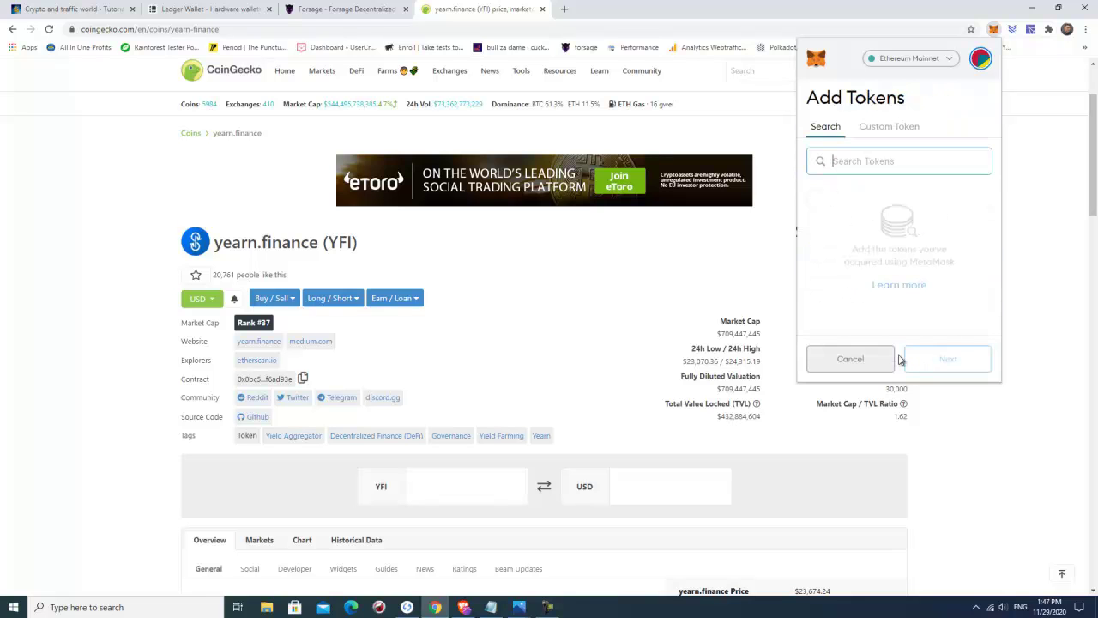
click(895, 128)
click(853, 170)
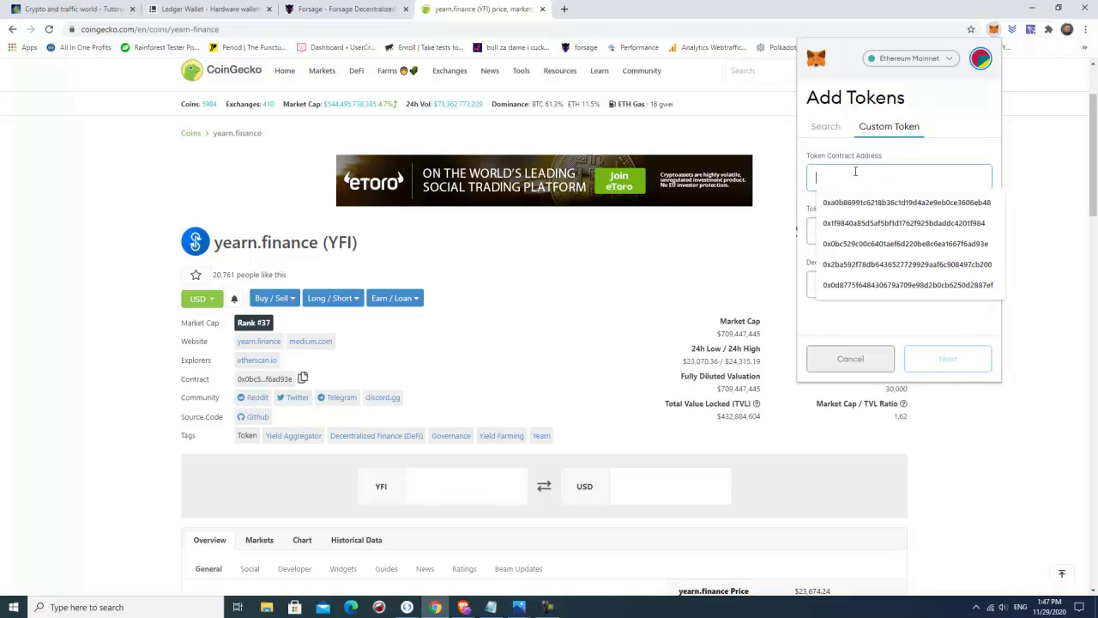
key(ctrl+v)
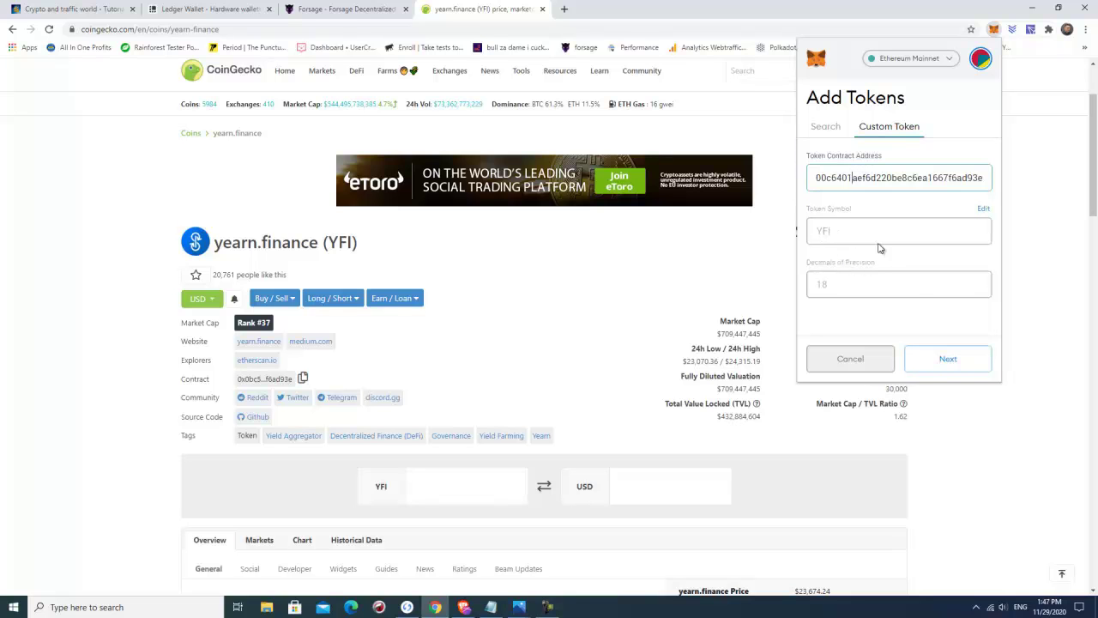
click(950, 361)
click(954, 364)
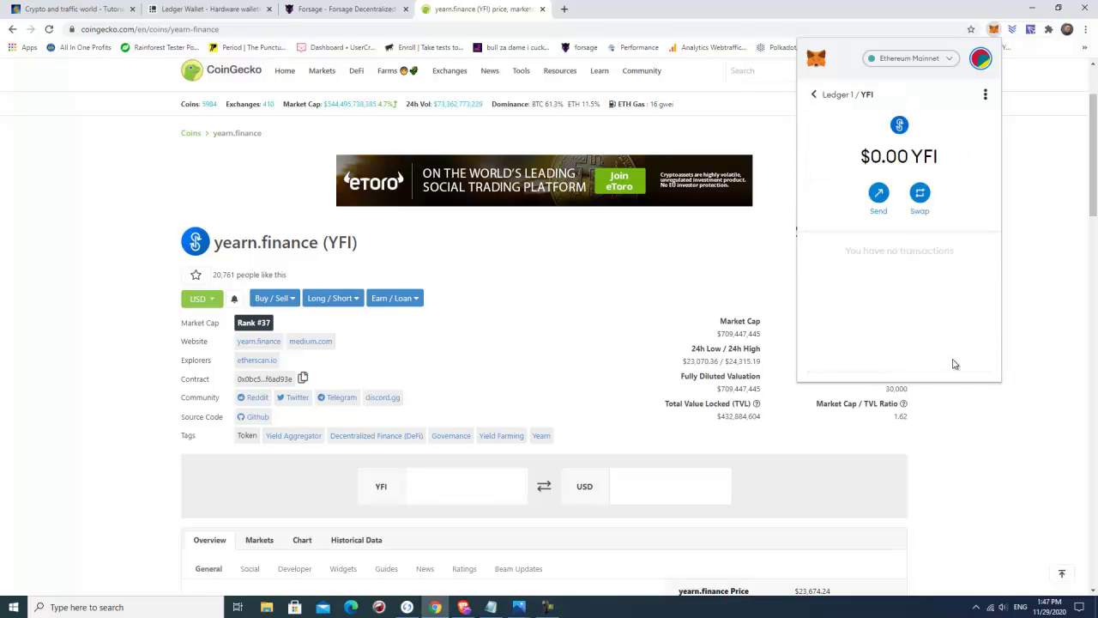
- Go back to the Ledger 1 account overview and look through its asset list
click(815, 96)
scroll(889, 204, down, 2)
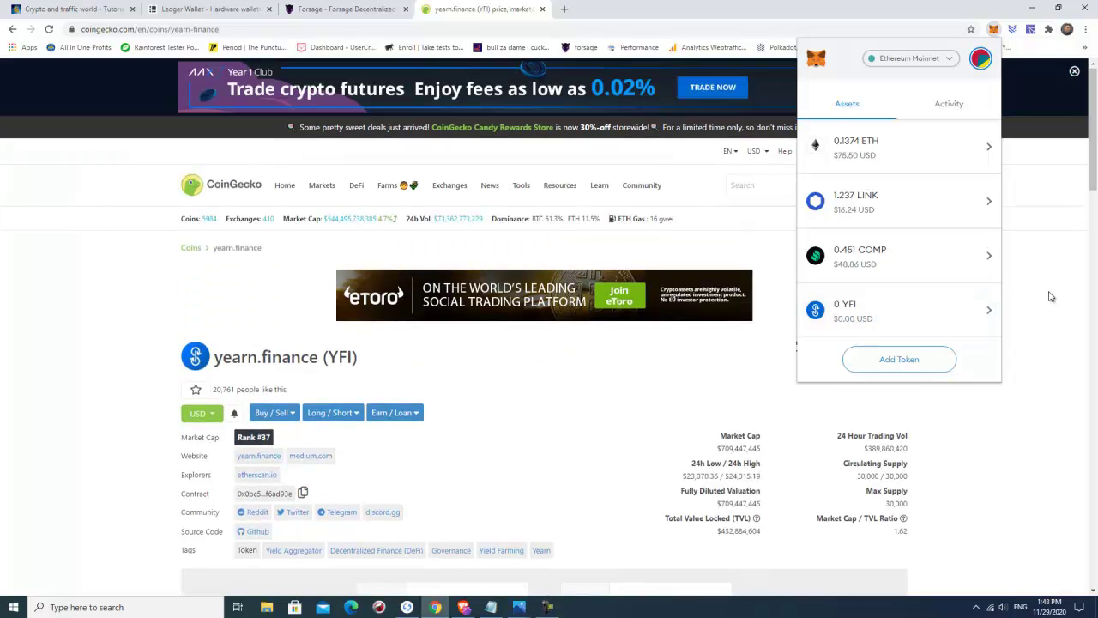
scroll(974, 283, up, 3)
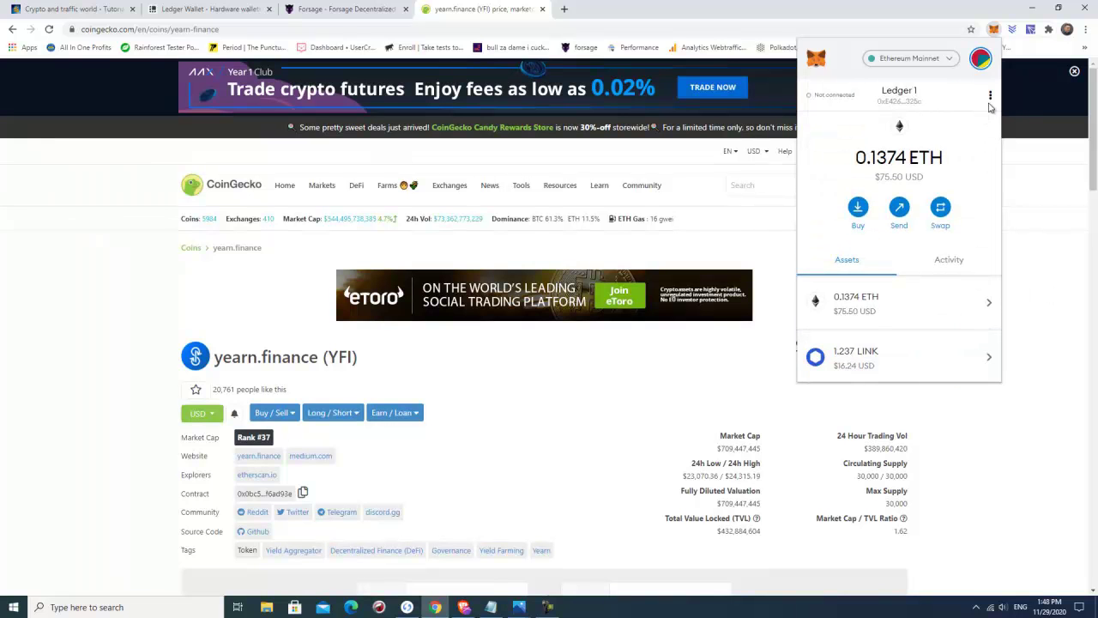
- View MetaMask's list of accounts and wallet options, and return to the Notepad outline
click(980, 59)
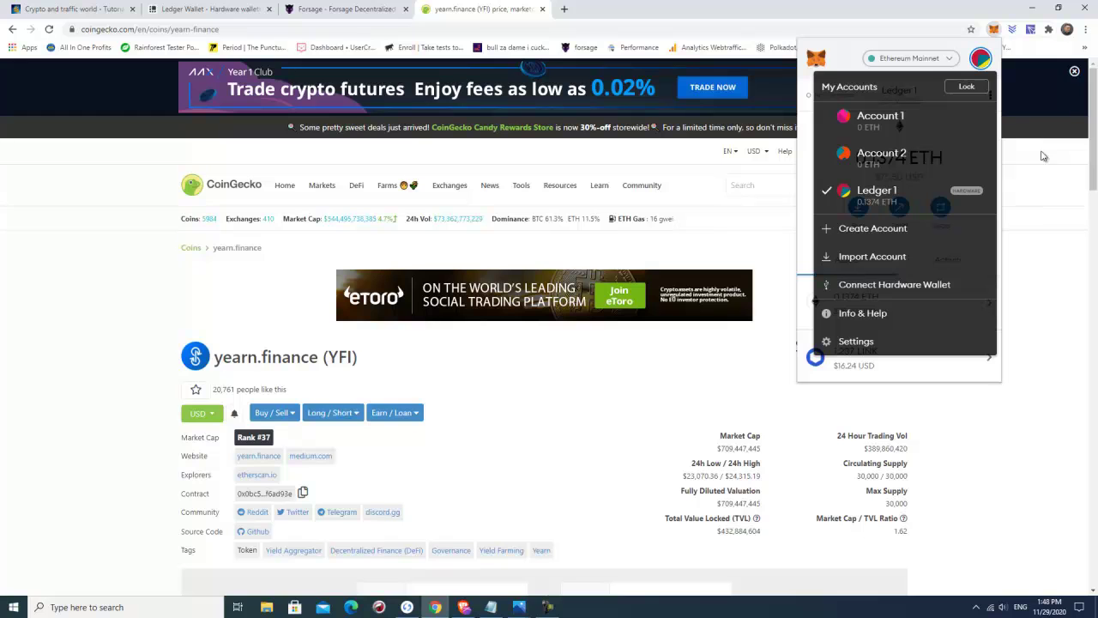
click(848, 55)
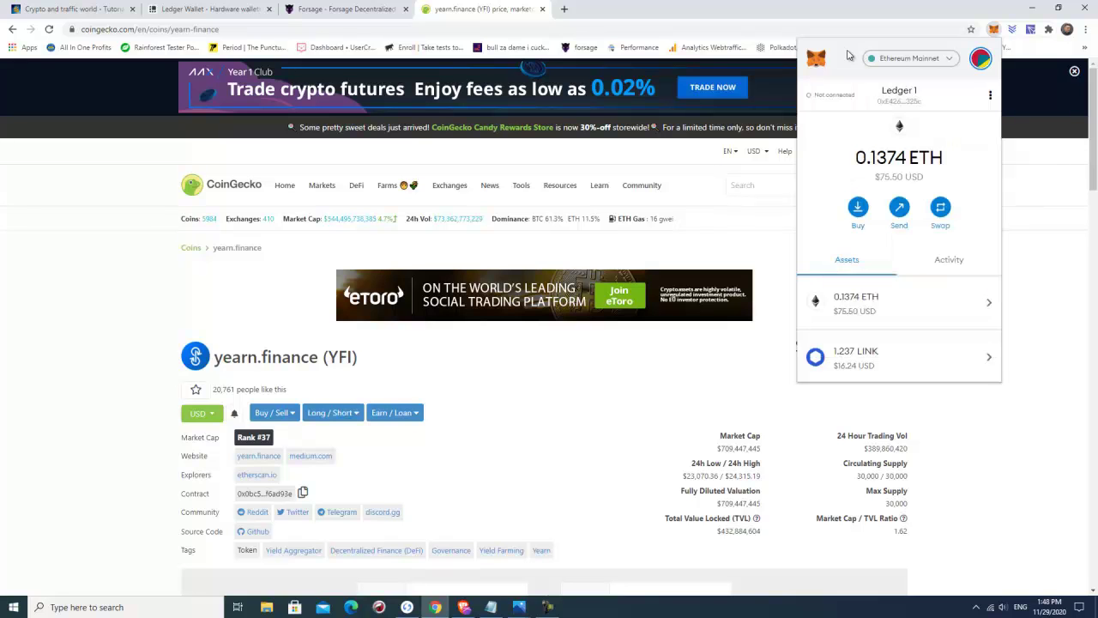
click(980, 58)
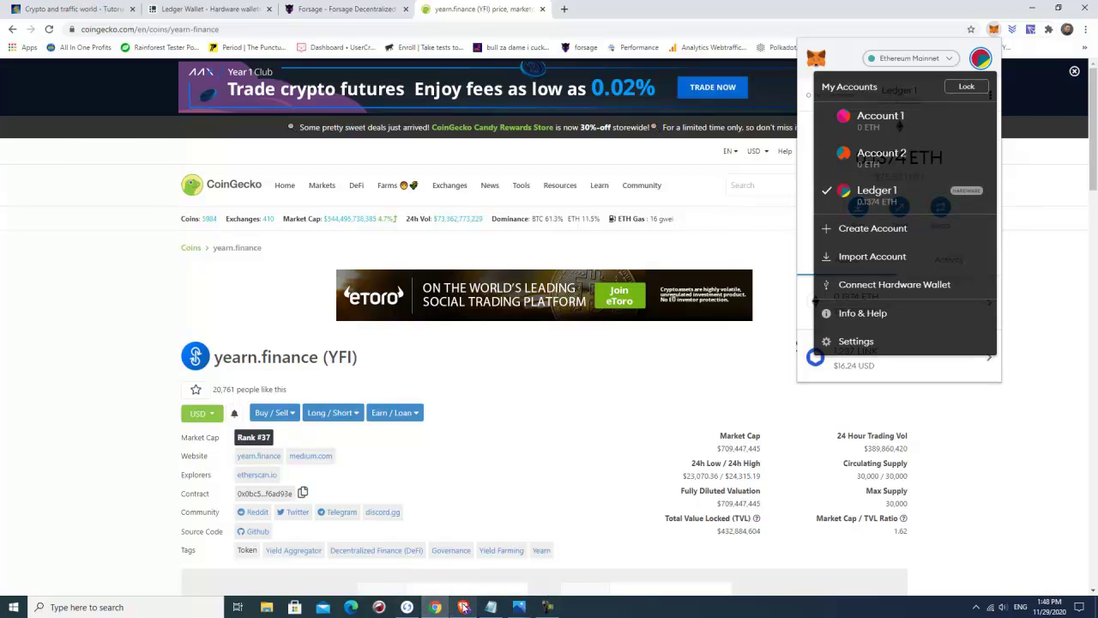
click(491, 606)
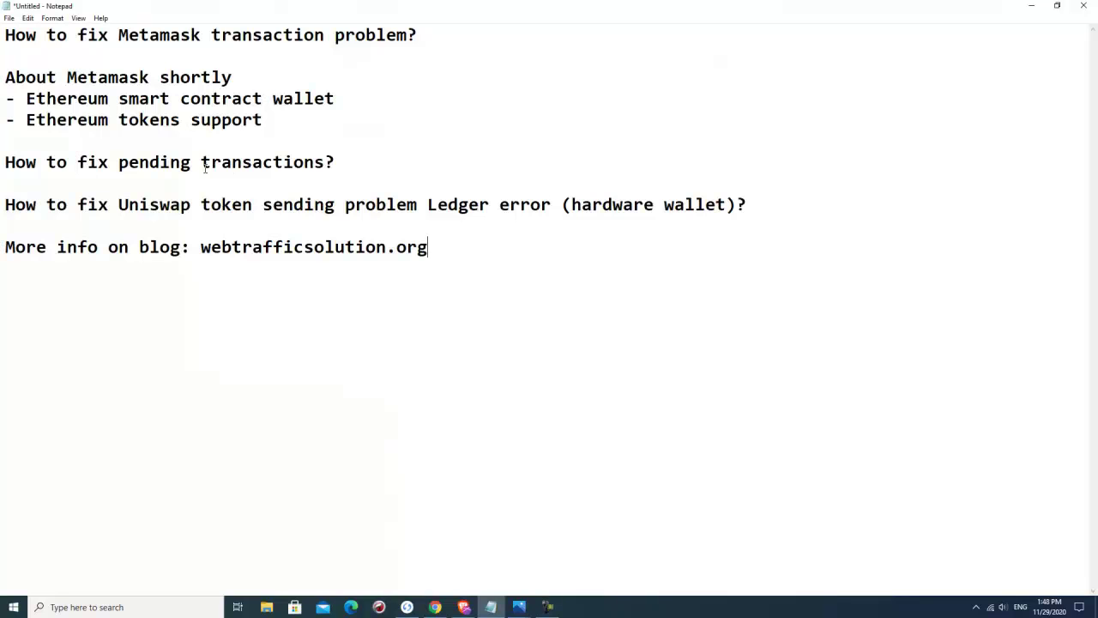
- Return to Chrome, review the Ledger 1 assets and switch the MetaMask wallet to Account 1
click(435, 607)
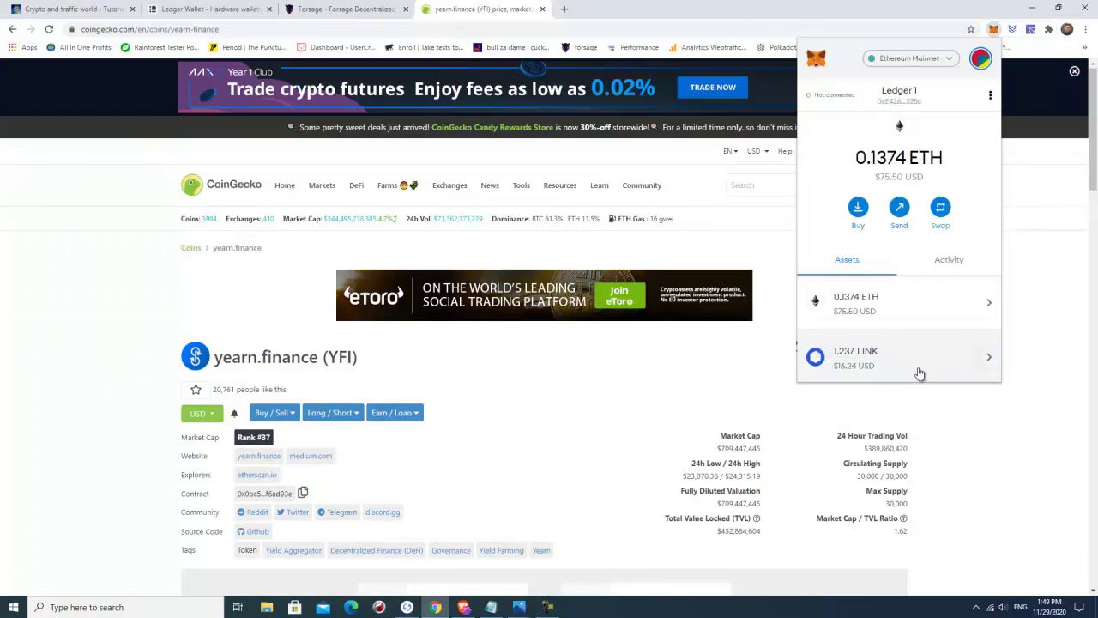
scroll(943, 269, down, 3)
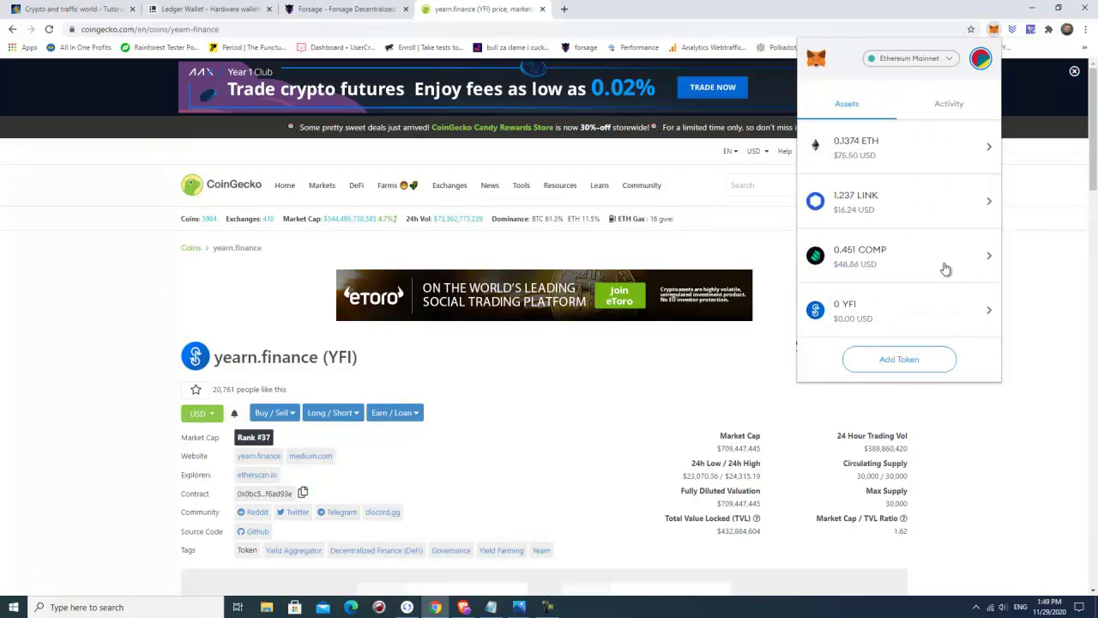
scroll(943, 268, up, 3)
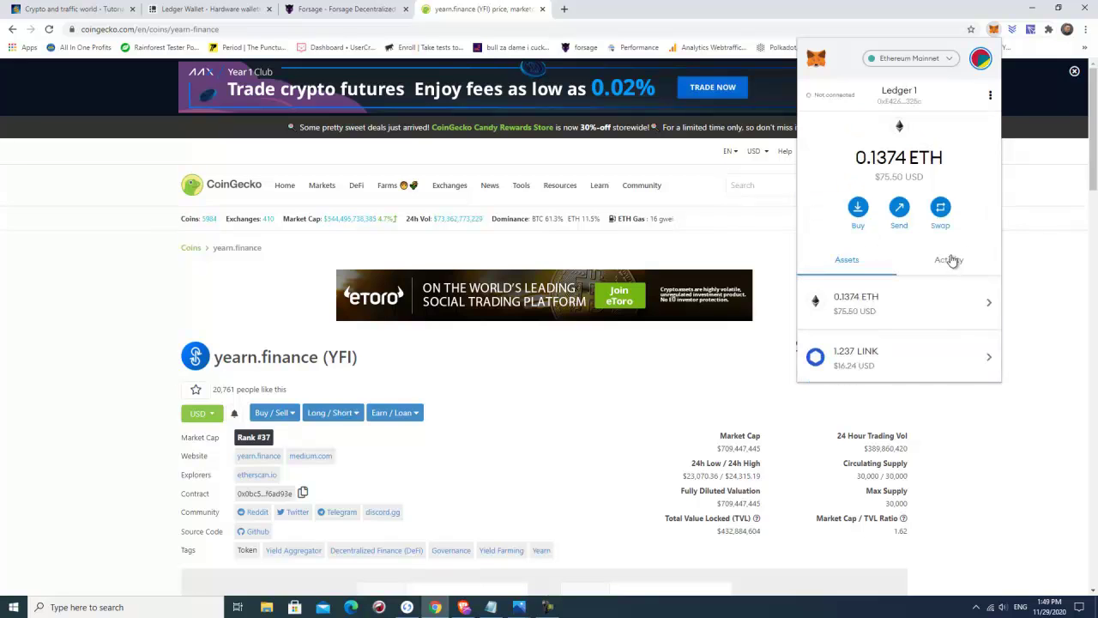
click(980, 62)
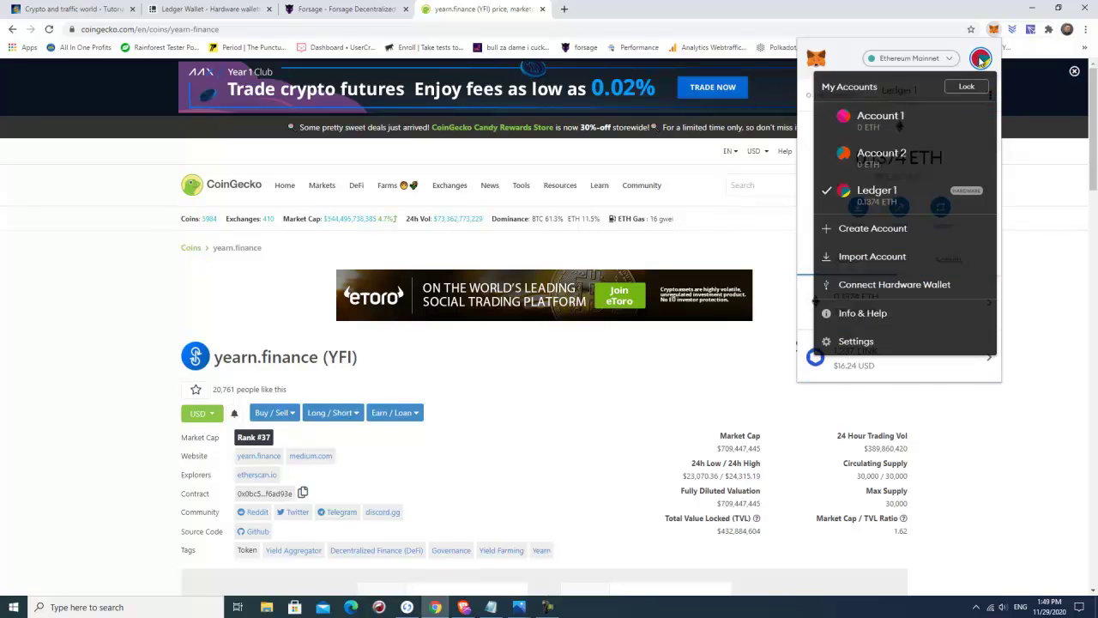
click(888, 115)
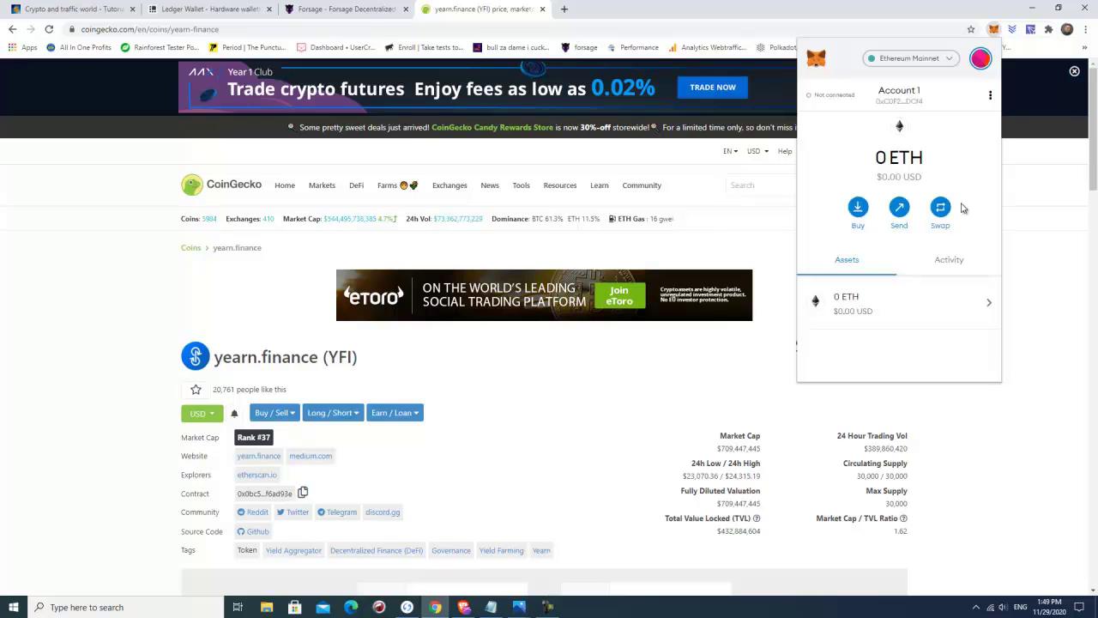
- Find the cancelled Uniswap "Swap Exact ETH For Tokens" transaction in Account 1's history and examine its details and activity log
click(955, 267)
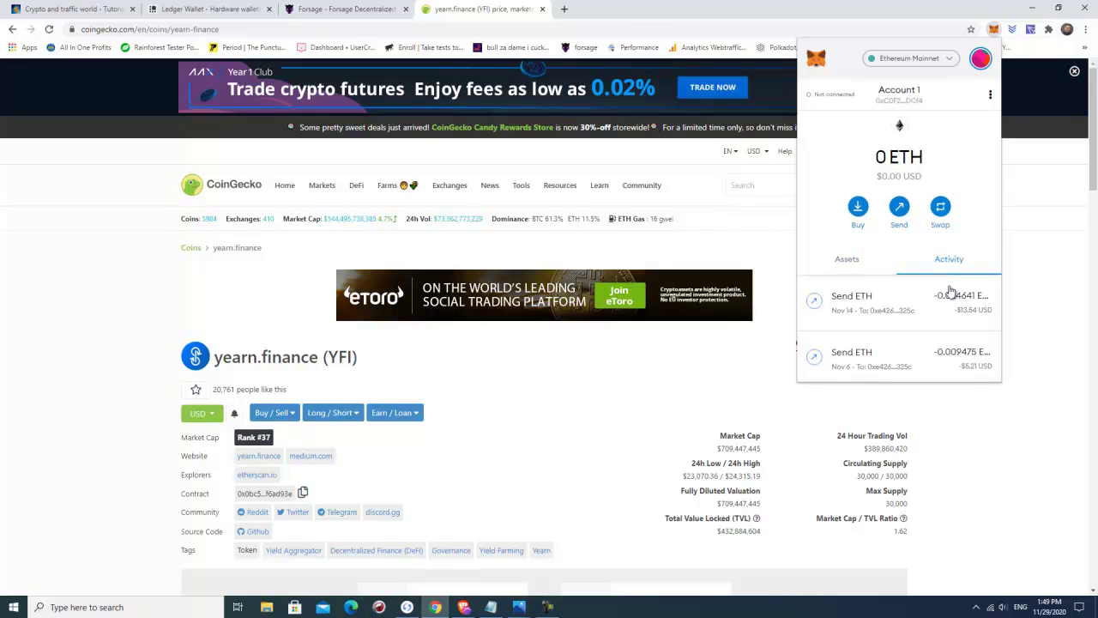
scroll(949, 293, down, 5)
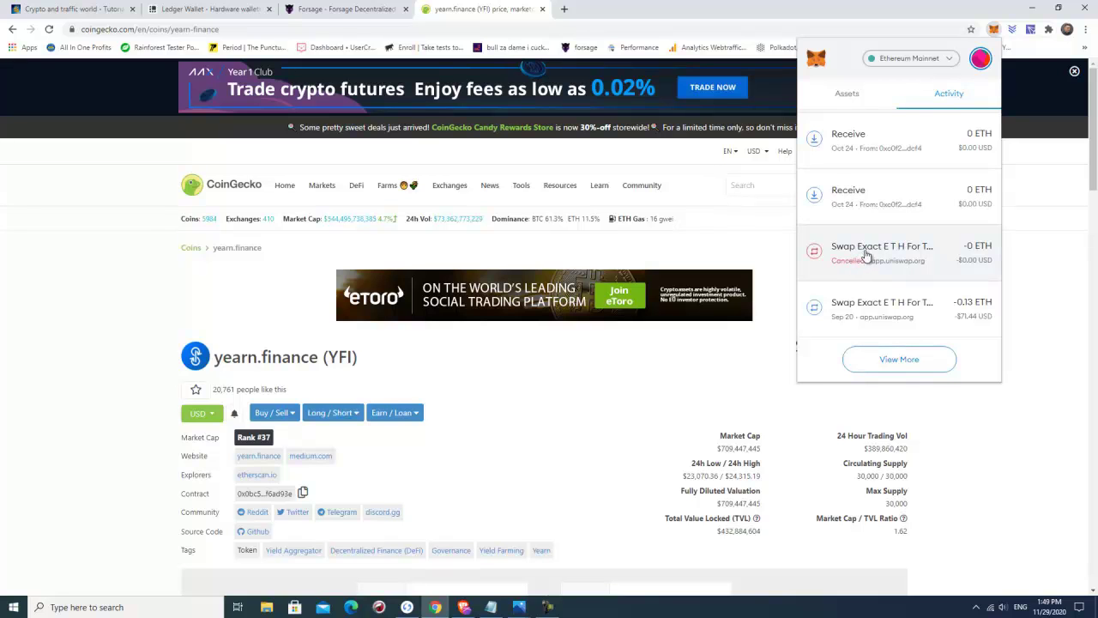
click(867, 254)
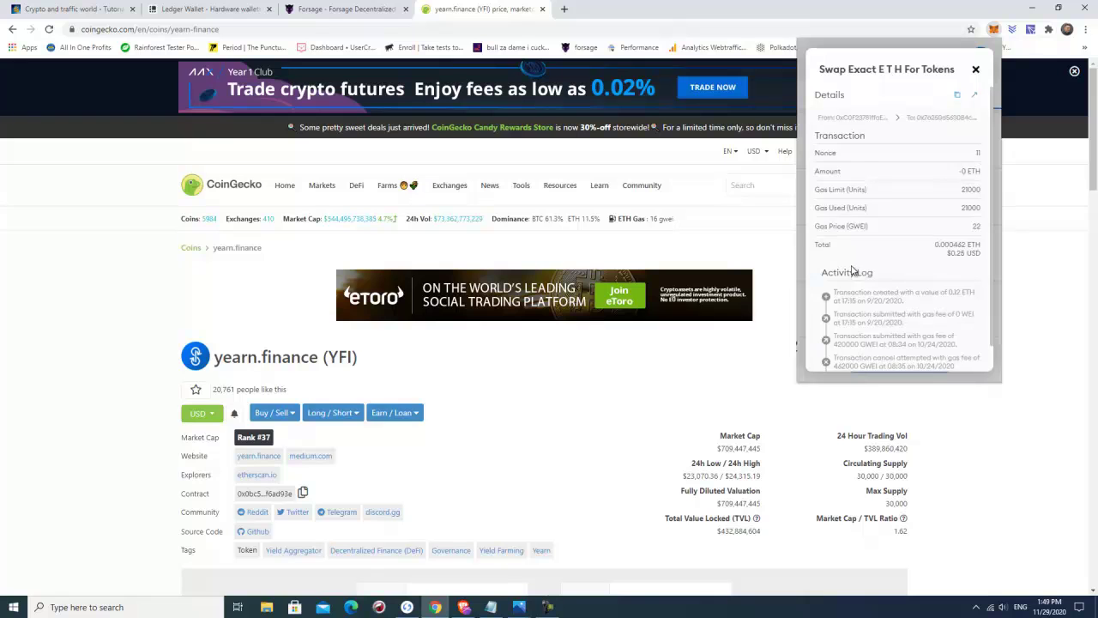
scroll(868, 256, down, 1)
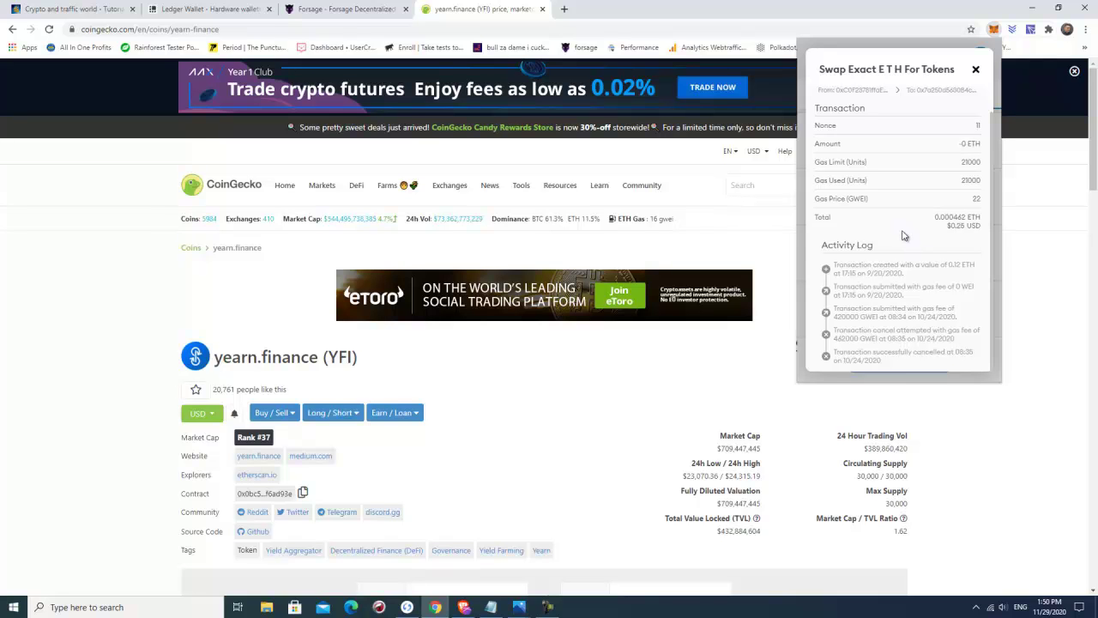
- Close the cancelled swap's details and examine the details of the Nov 14 Send ETH transaction in Account 1's activity
click(975, 69)
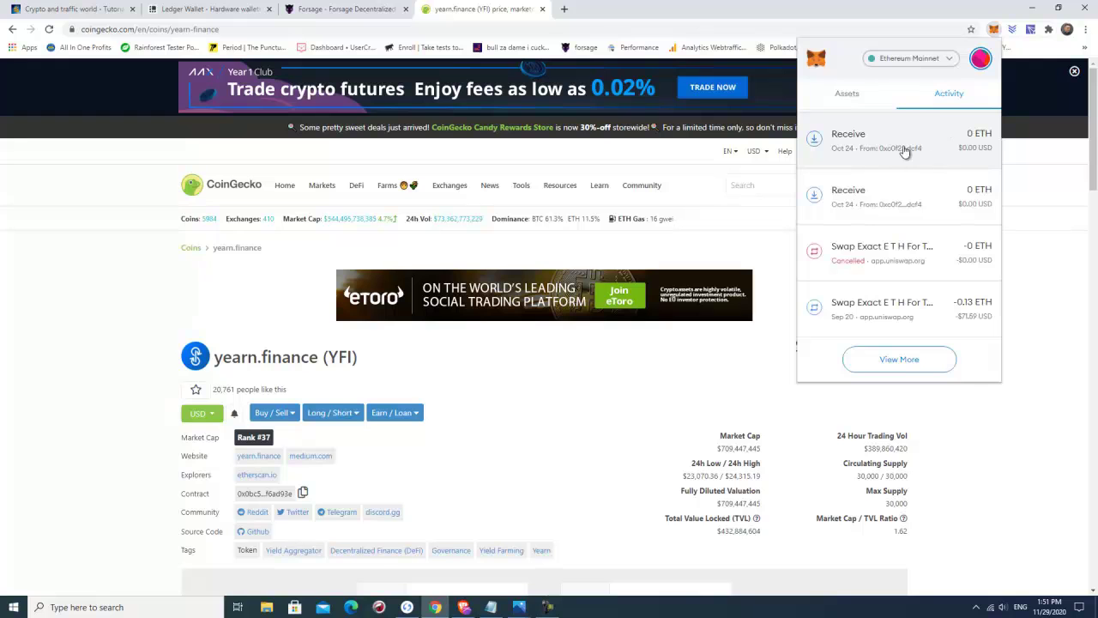
scroll(910, 162, up, 8)
scroll(892, 206, down, 2)
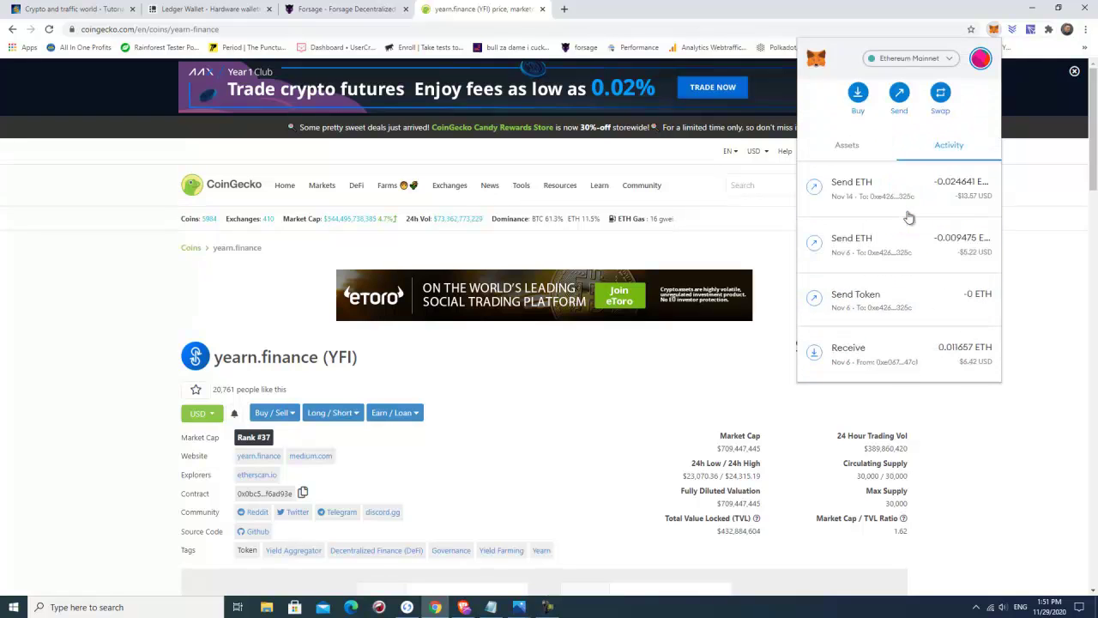
click(874, 198)
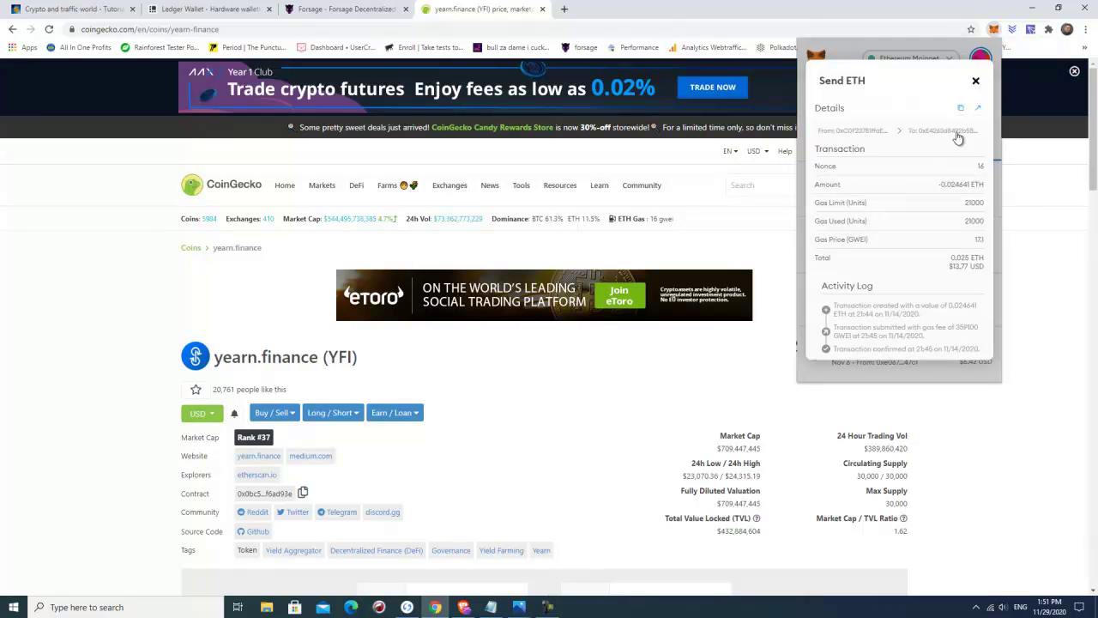
click(976, 81)
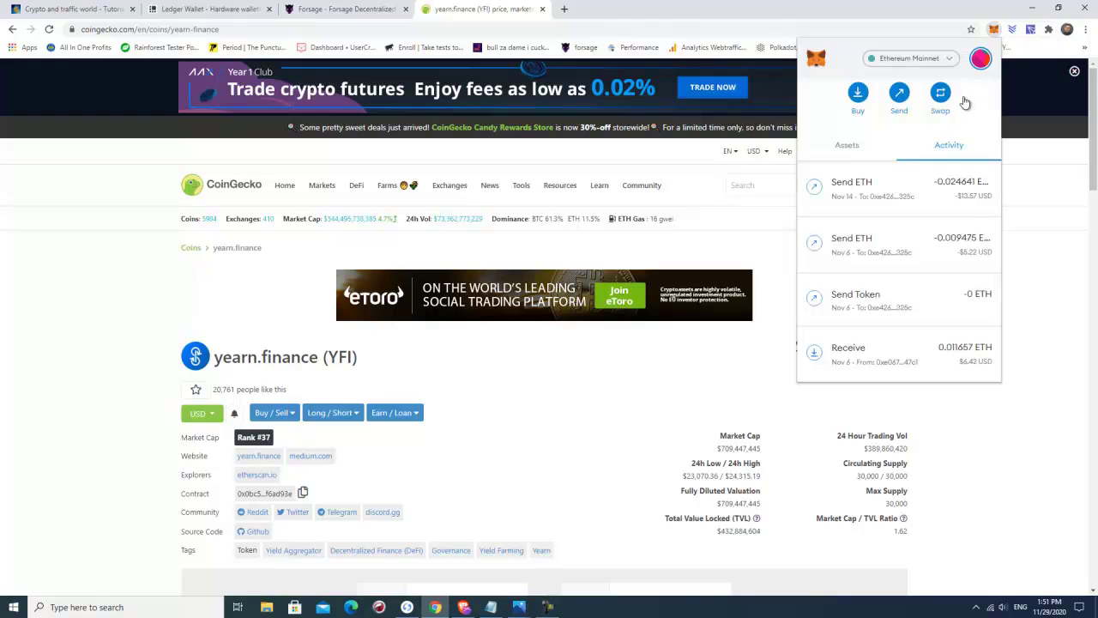
- Go to MetaMask's Advanced settings and find the "Customize transaction nonce" option
click(980, 58)
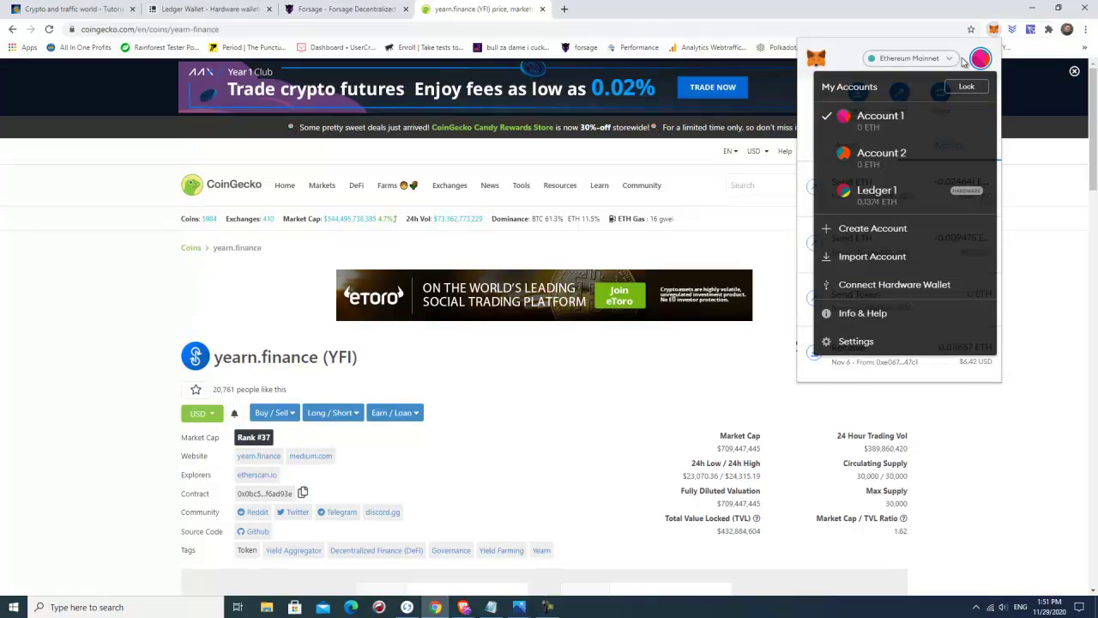
click(872, 341)
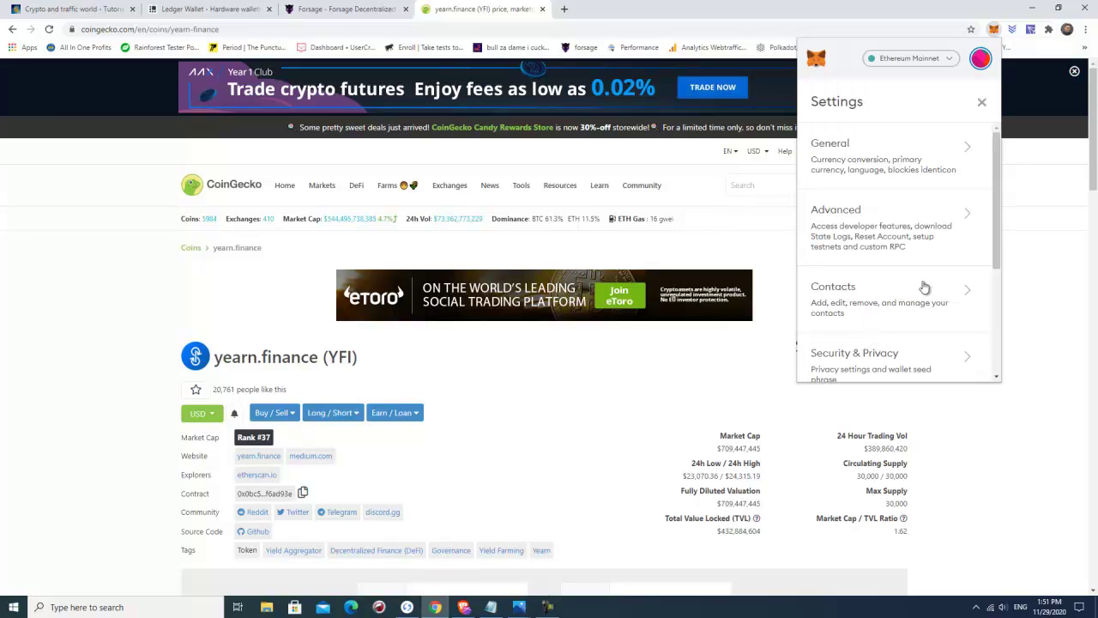
click(945, 221)
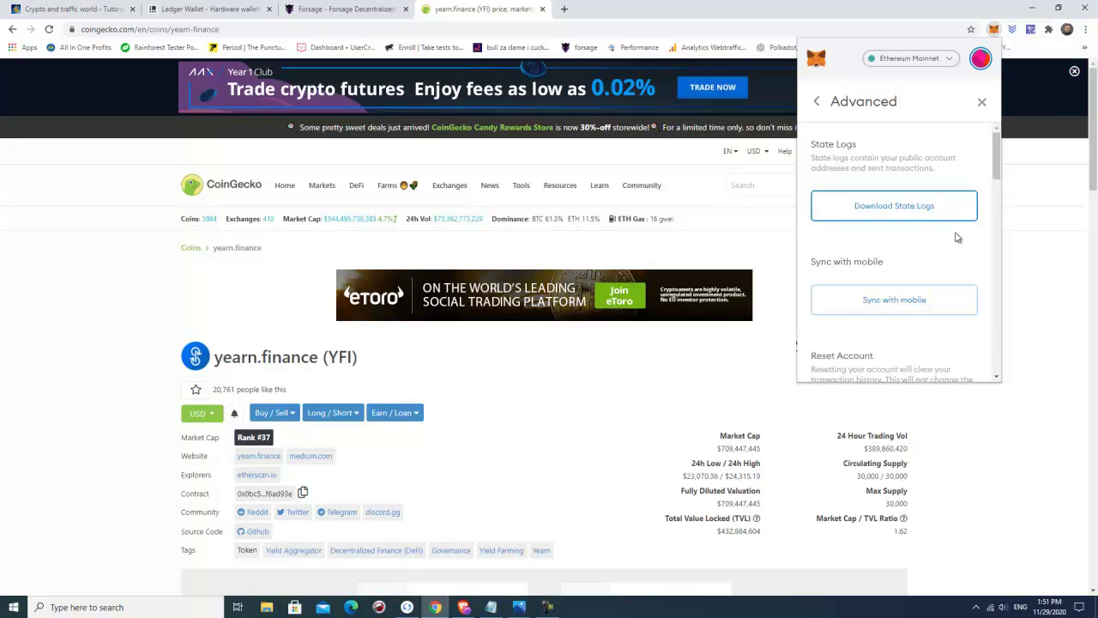
scroll(961, 240, down, 5)
scroll(961, 243, down, 2)
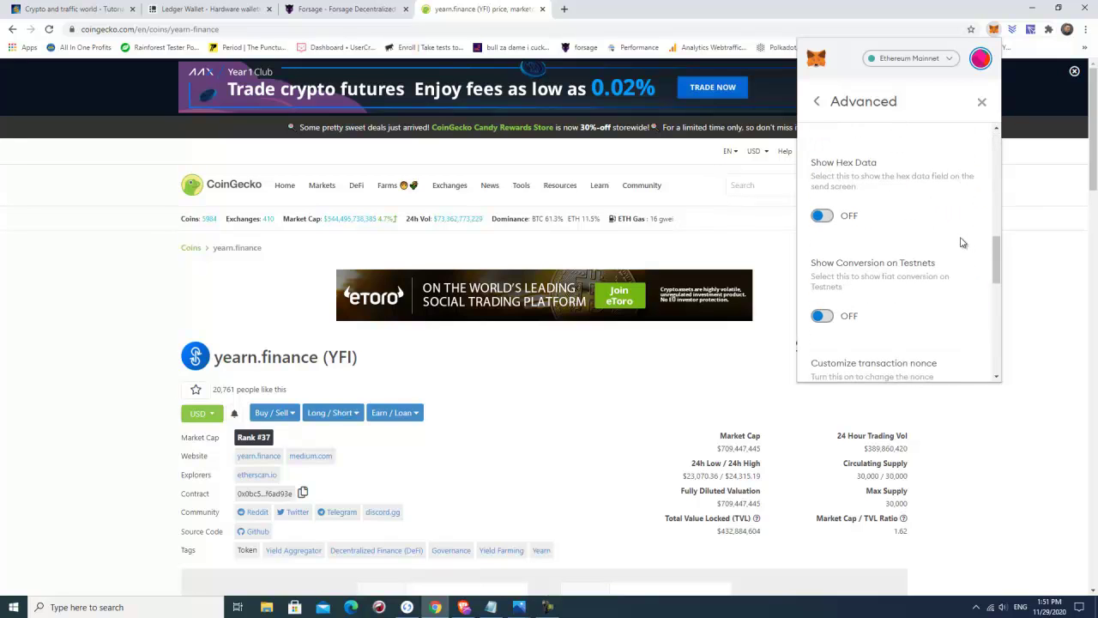
scroll(962, 243, down, 4)
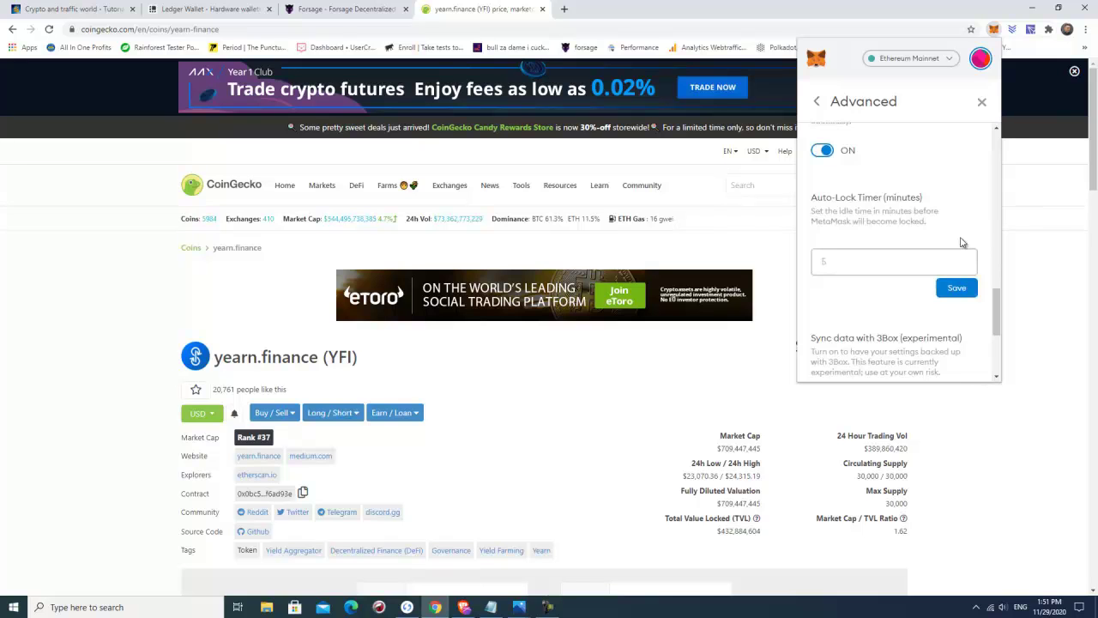
scroll(961, 243, down, 3)
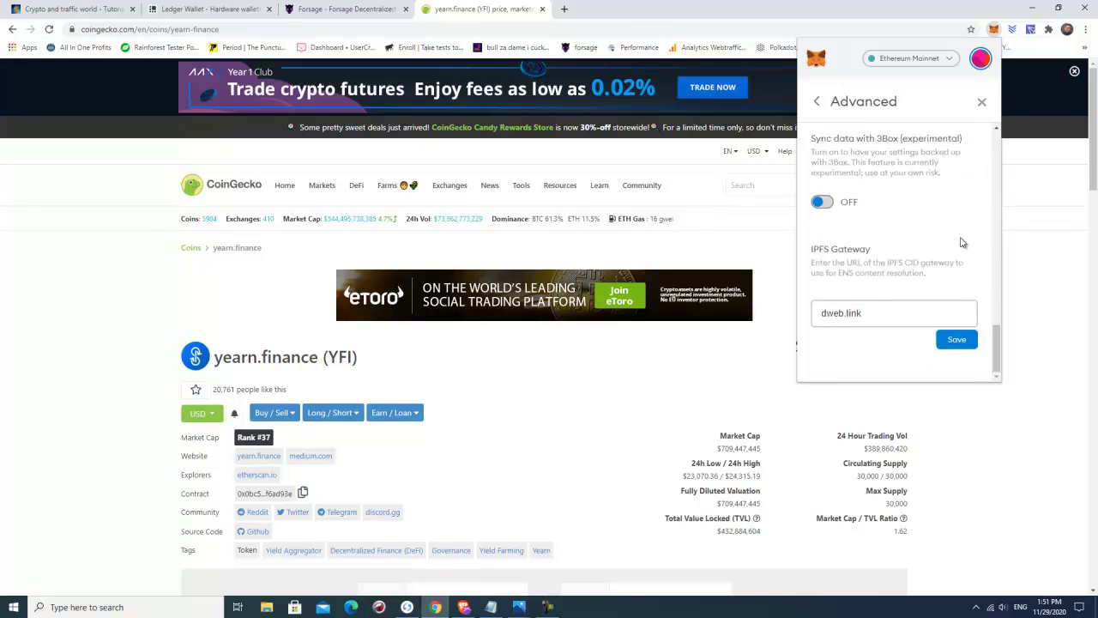
scroll(961, 243, up, 1)
scroll(962, 247, up, 2)
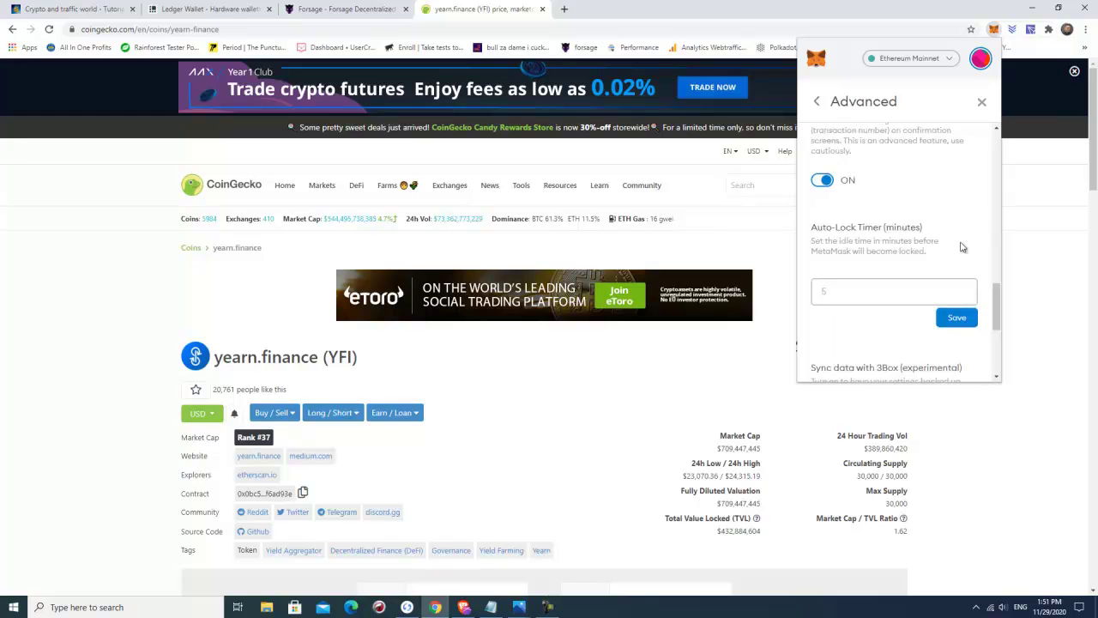
scroll(962, 247, up, 2)
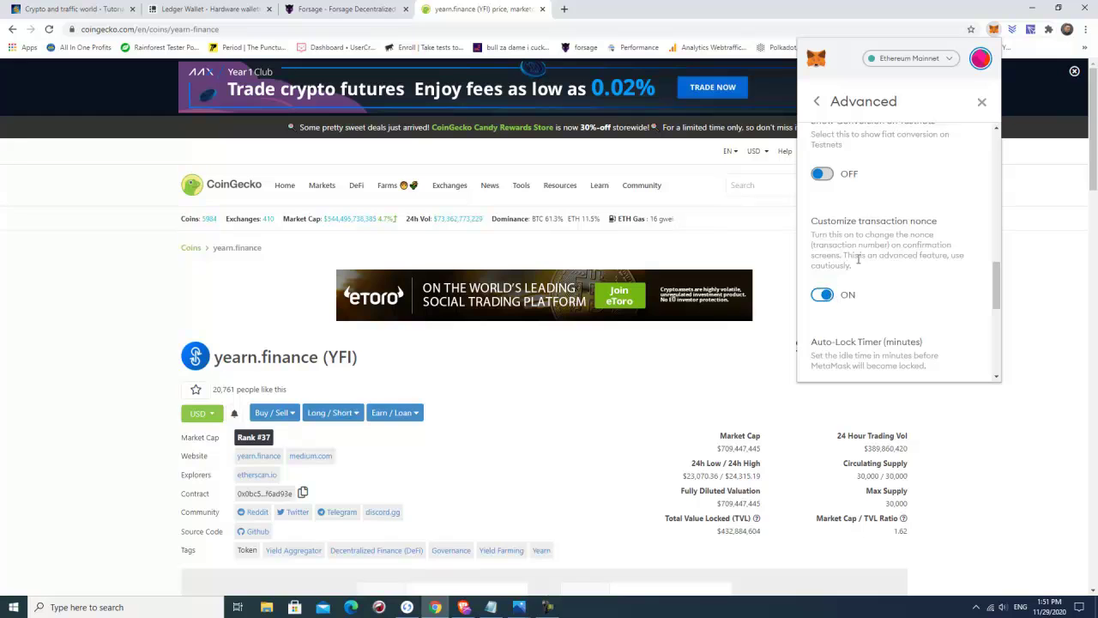
- Review the advanced options around "Customize transaction nonce", return to its toggle and close the settings
scroll(898, 251, down, 5)
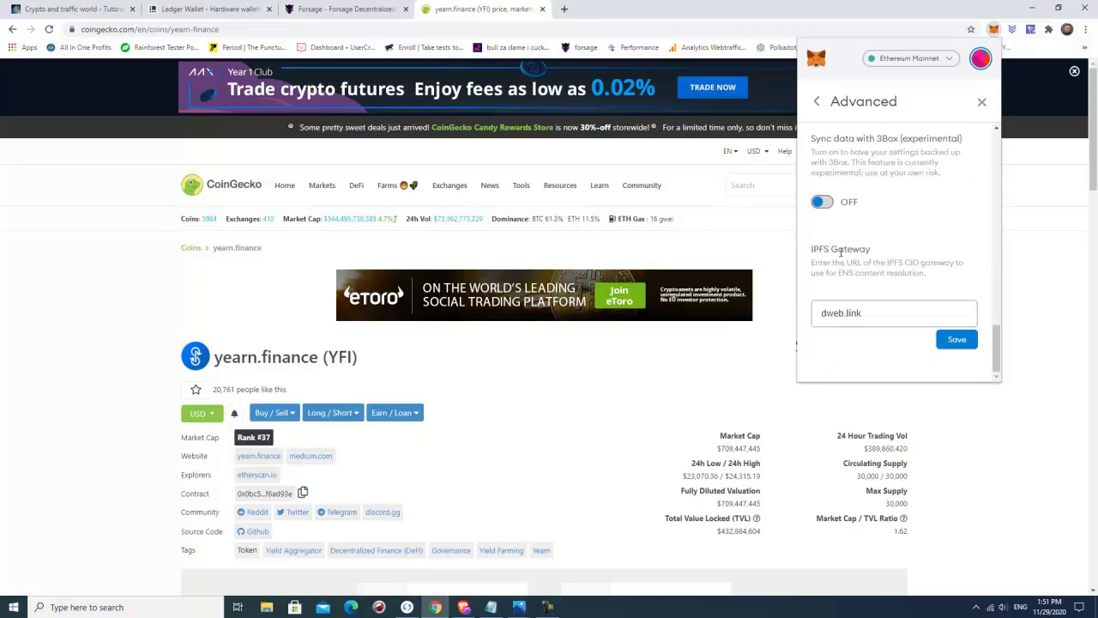
scroll(859, 262, up, 5)
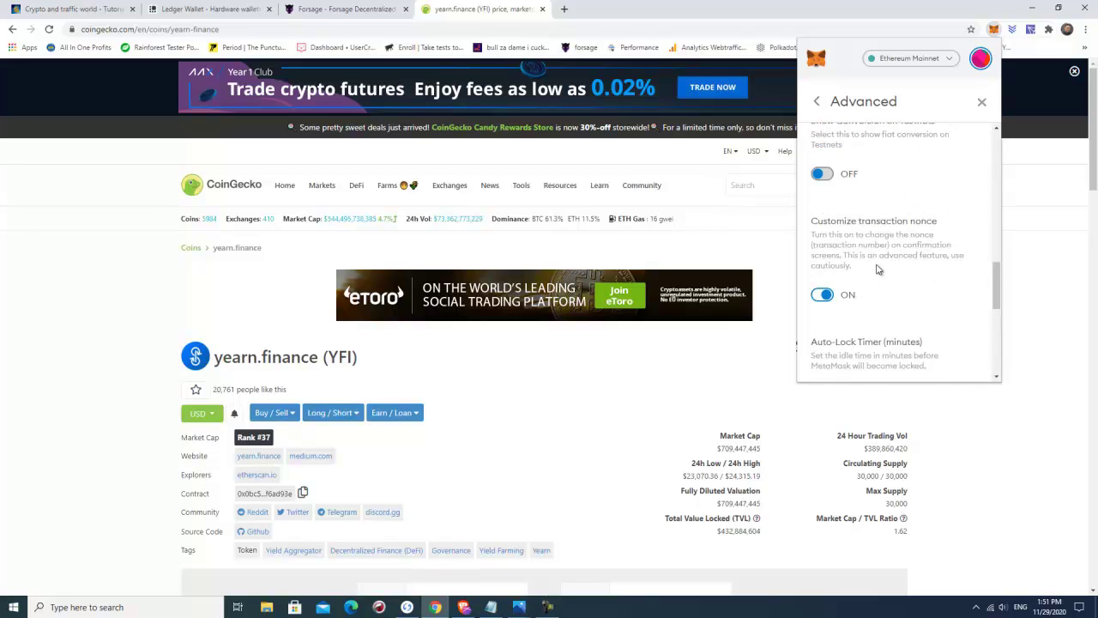
scroll(878, 273, up, 3)
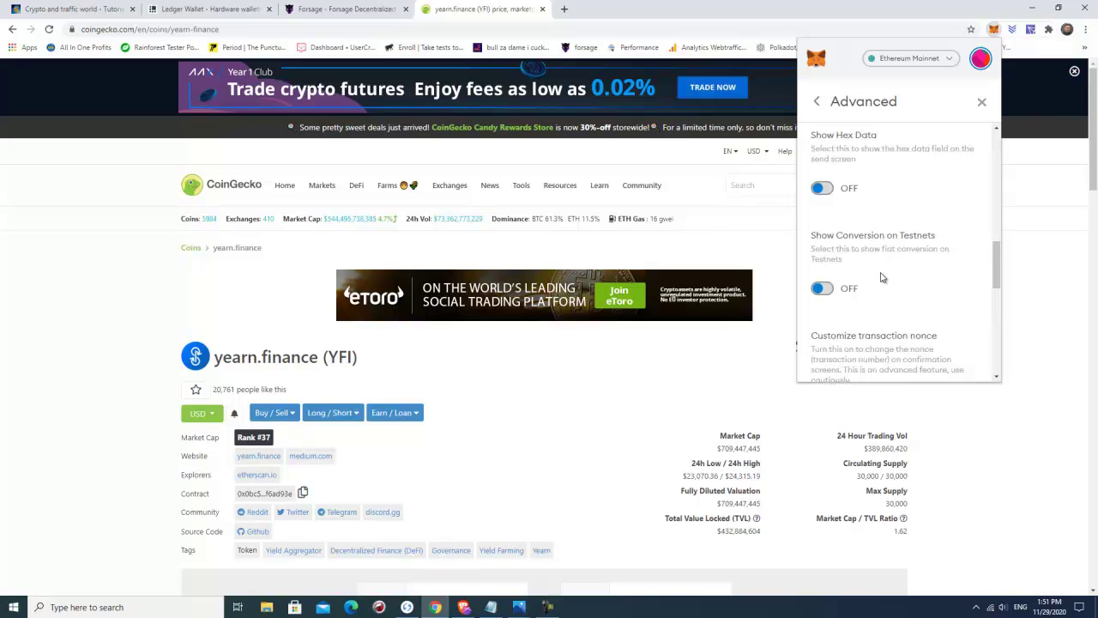
scroll(883, 277, up, 5)
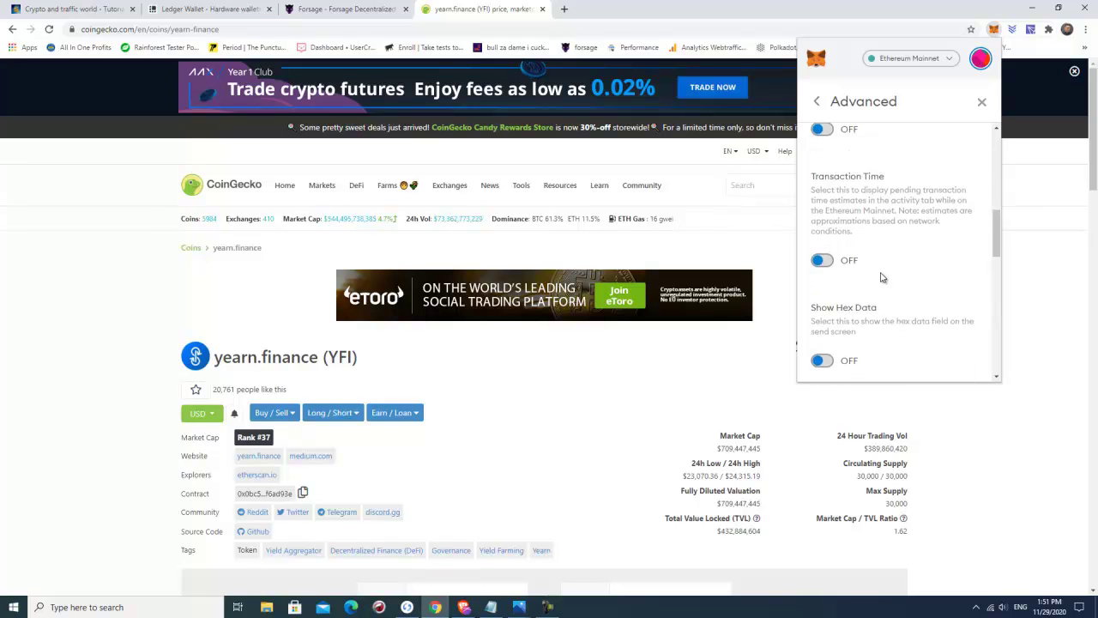
scroll(883, 277, down, 1)
scroll(881, 278, down, 6)
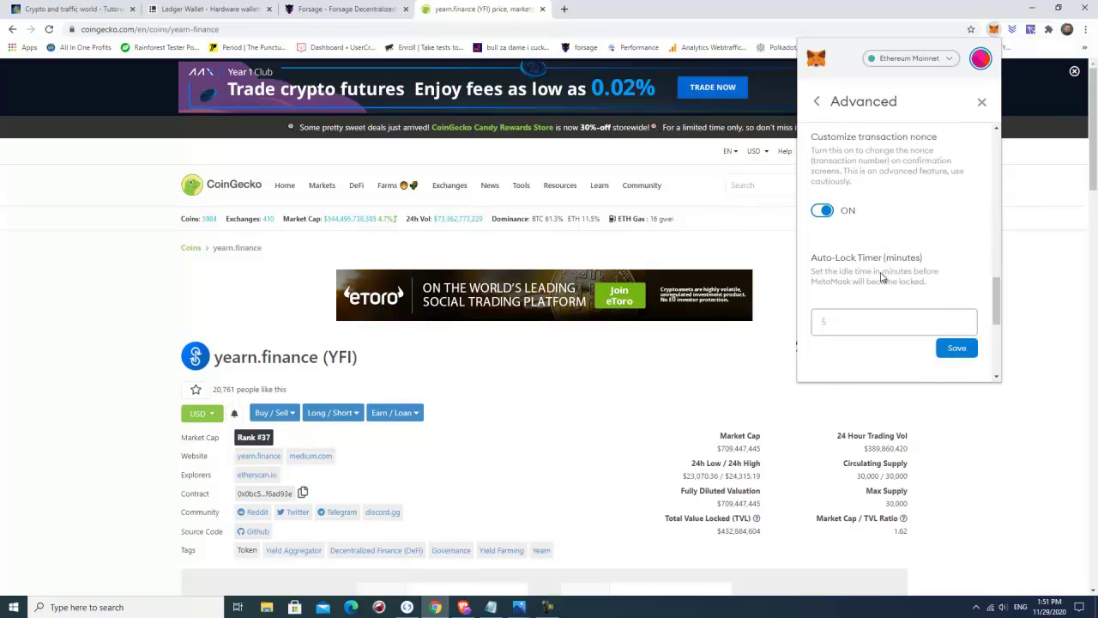
scroll(882, 278, down, 1)
scroll(883, 277, down, 2)
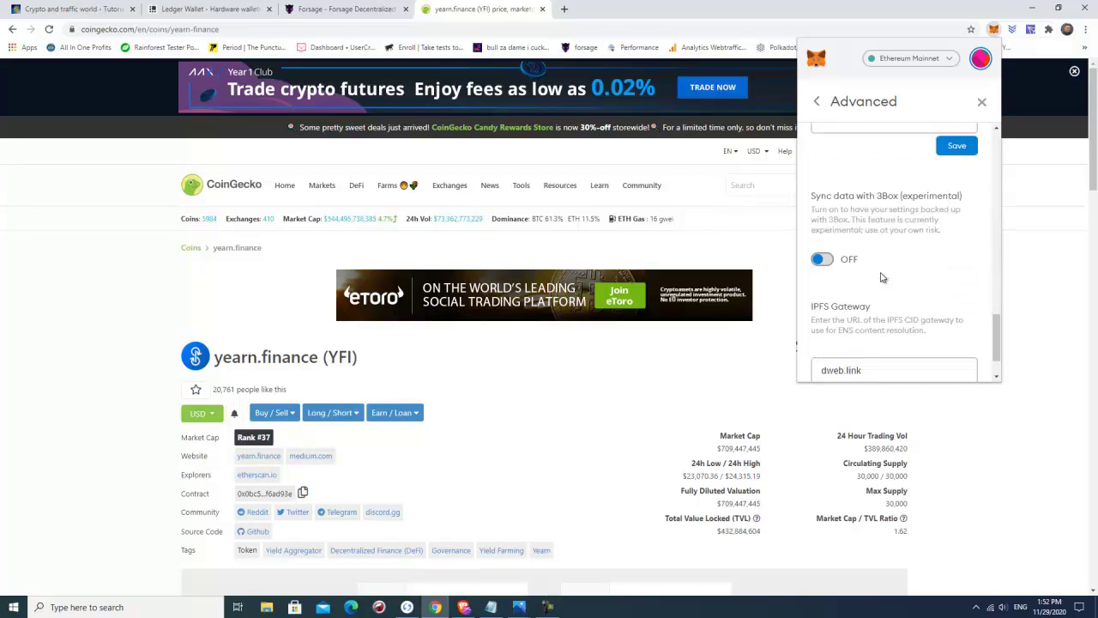
scroll(881, 277, down, 1)
scroll(881, 276, up, 4)
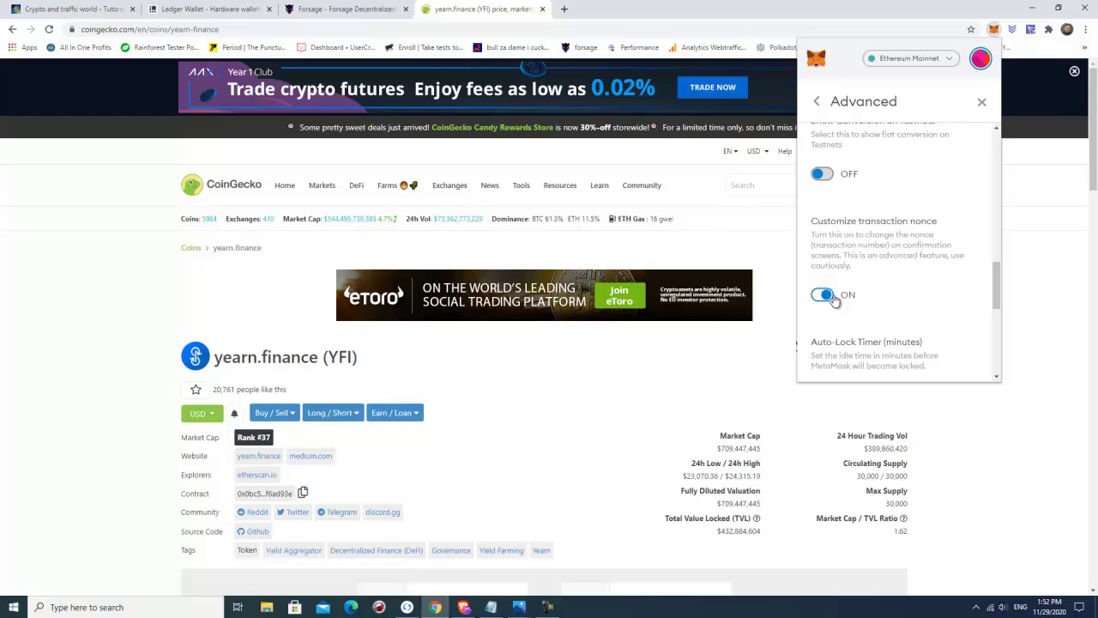
click(979, 103)
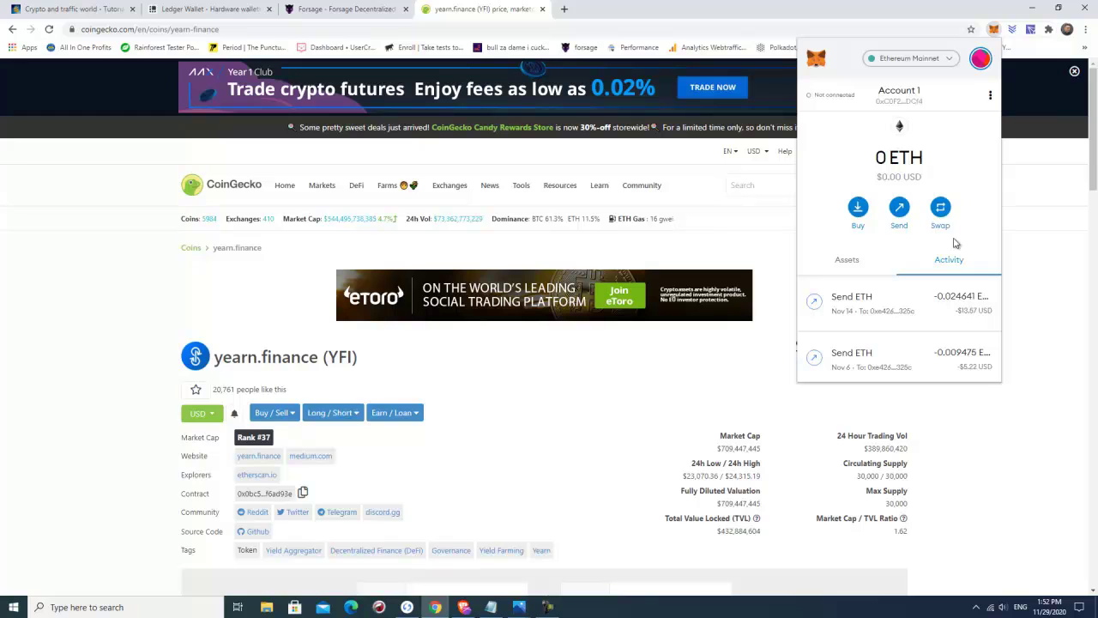
- Examine the nonce and gas details of the Nov 6 Send Token transaction in Account 1's activity
scroll(939, 270, down, 3)
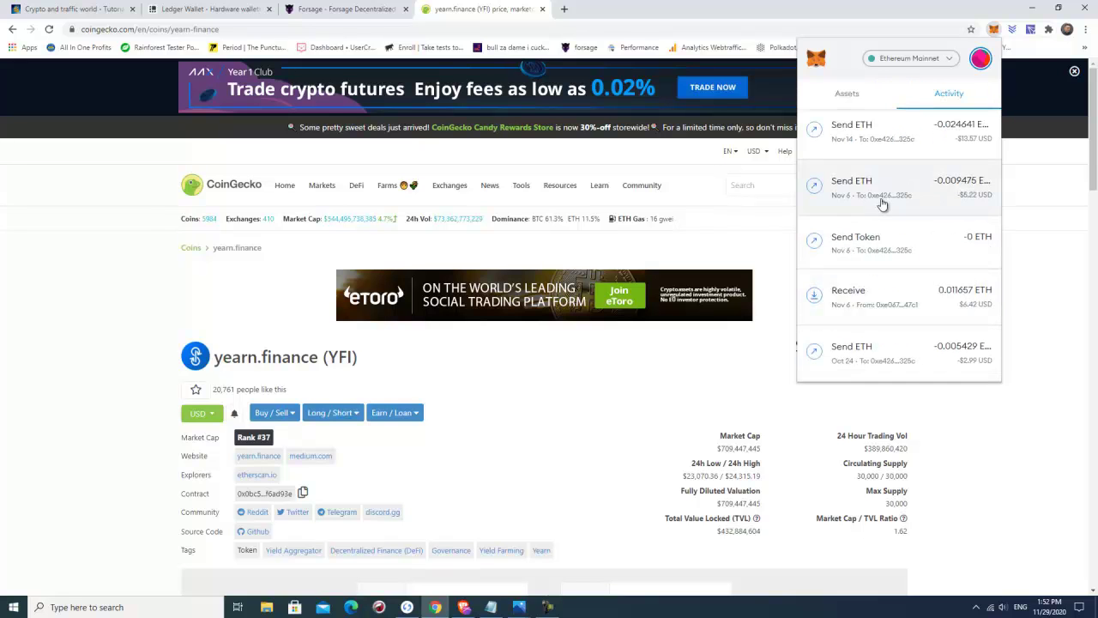
click(869, 244)
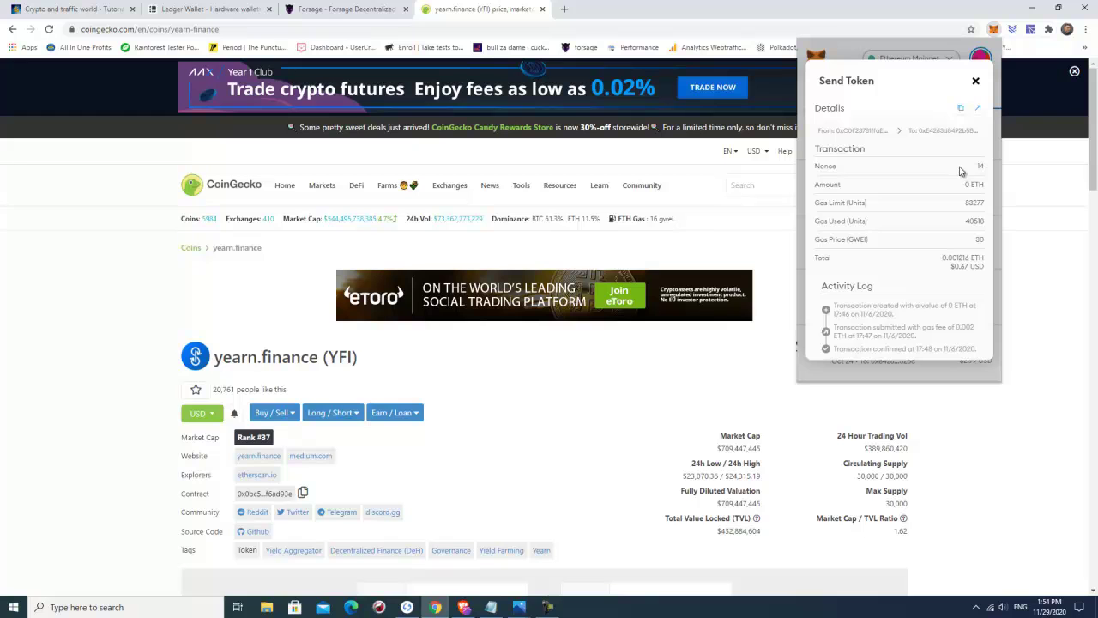
click(975, 81)
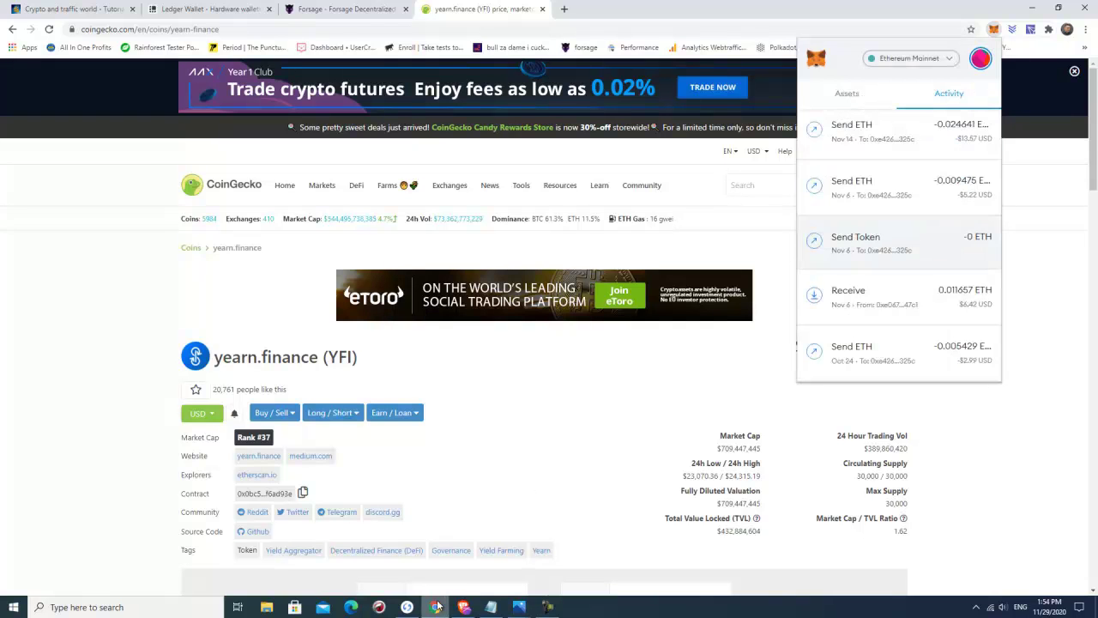
- Return to the Notepad outline, and view the failed-transactions image metamaskproblem1.png and the Ledger device photo in Photos
click(490, 607)
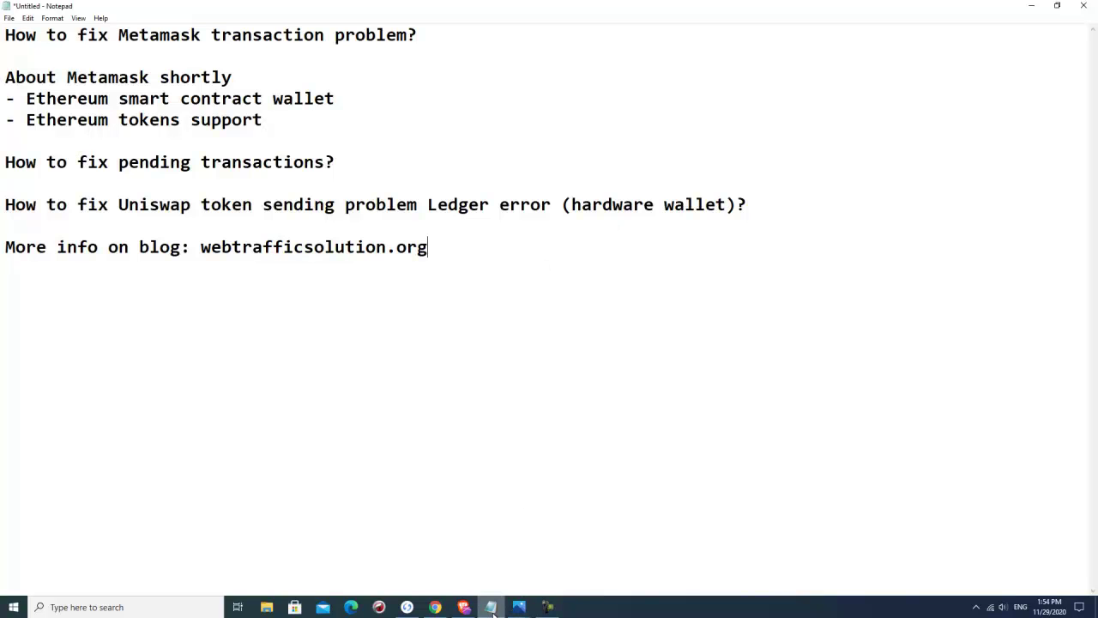
mouse_move(519, 611)
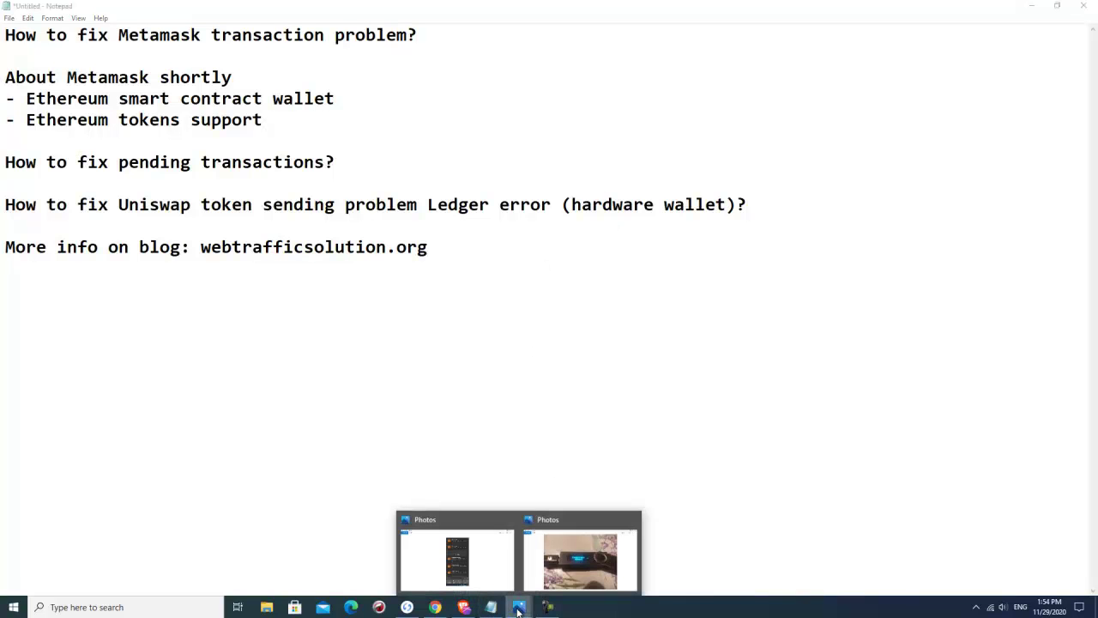
click(497, 576)
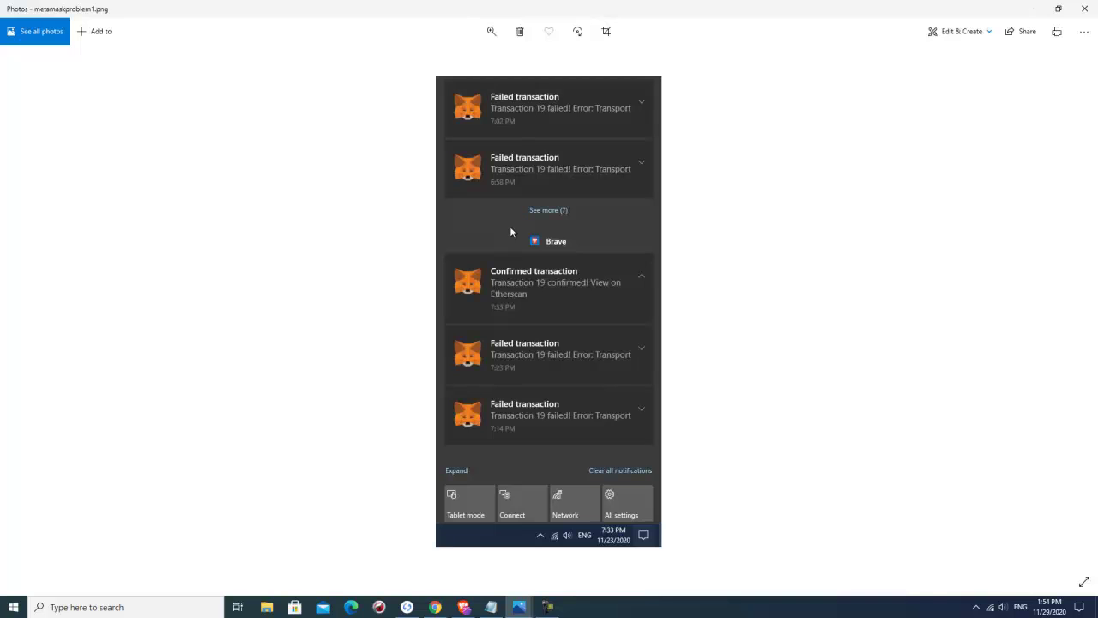
click(519, 607)
click(581, 555)
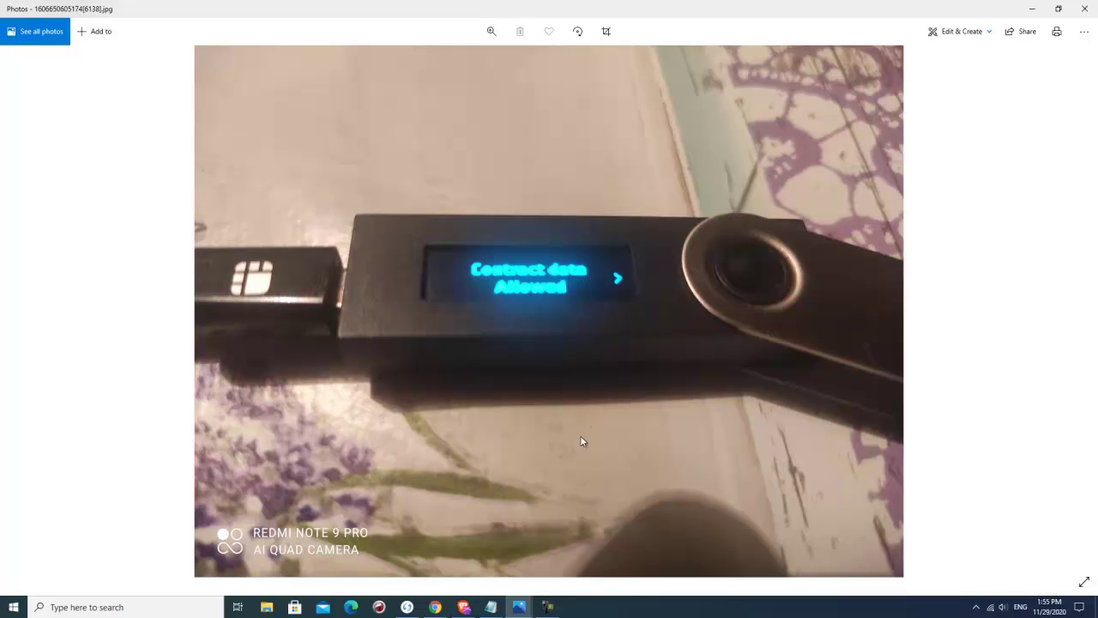
- Switch back to Chrome and look through the posts on the webtrafficsolution.org blog's home page
click(436, 606)
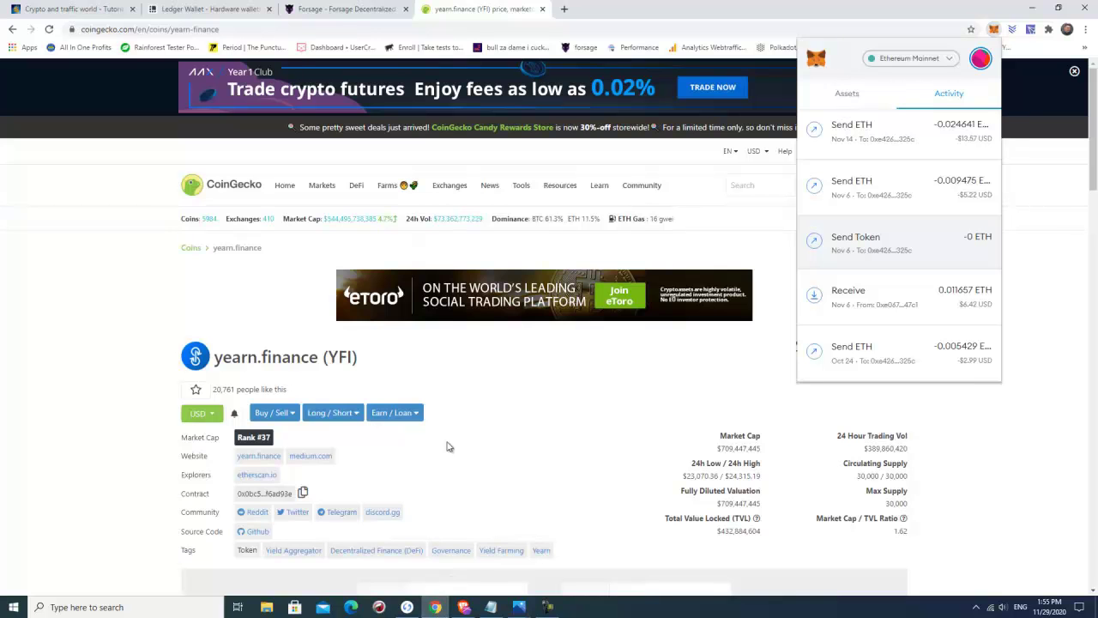
click(74, 9)
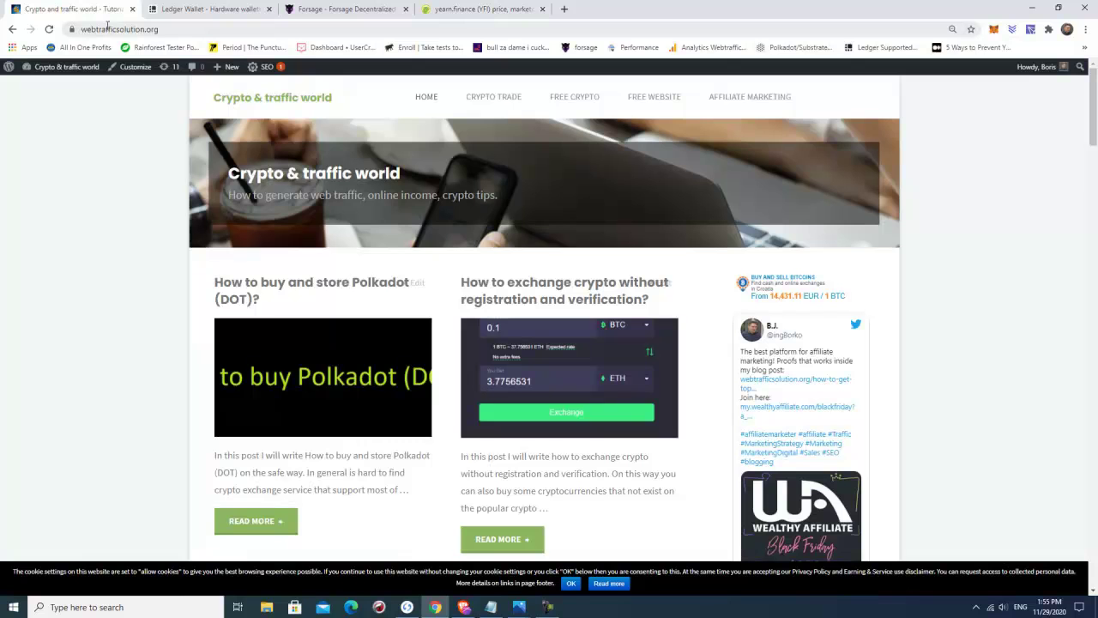
scroll(144, 273, down, 3)
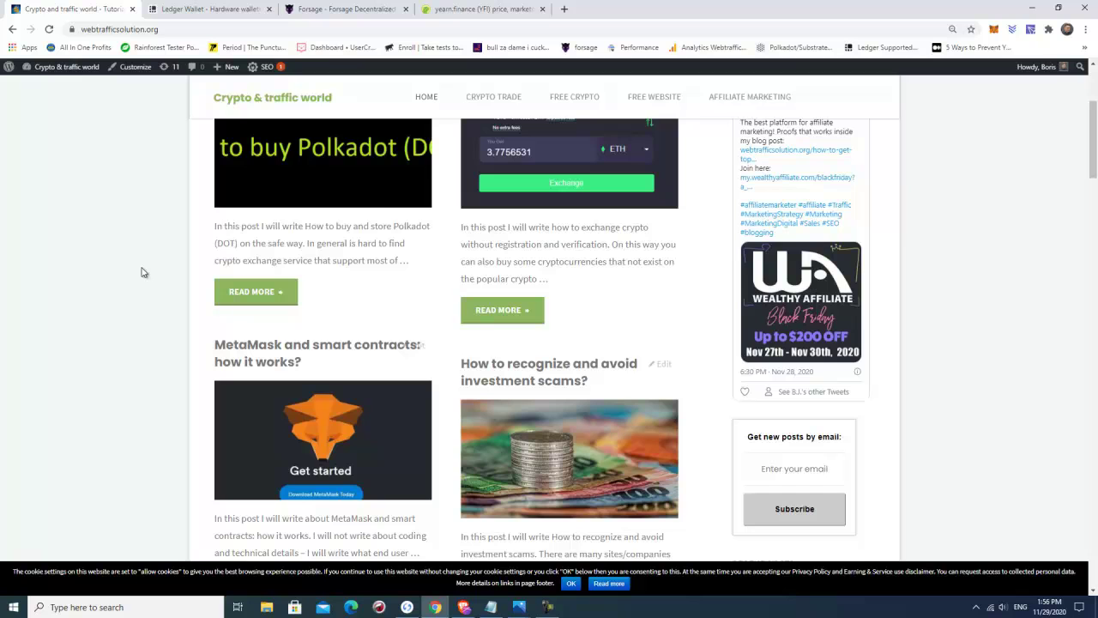
scroll(155, 271, up, 3)
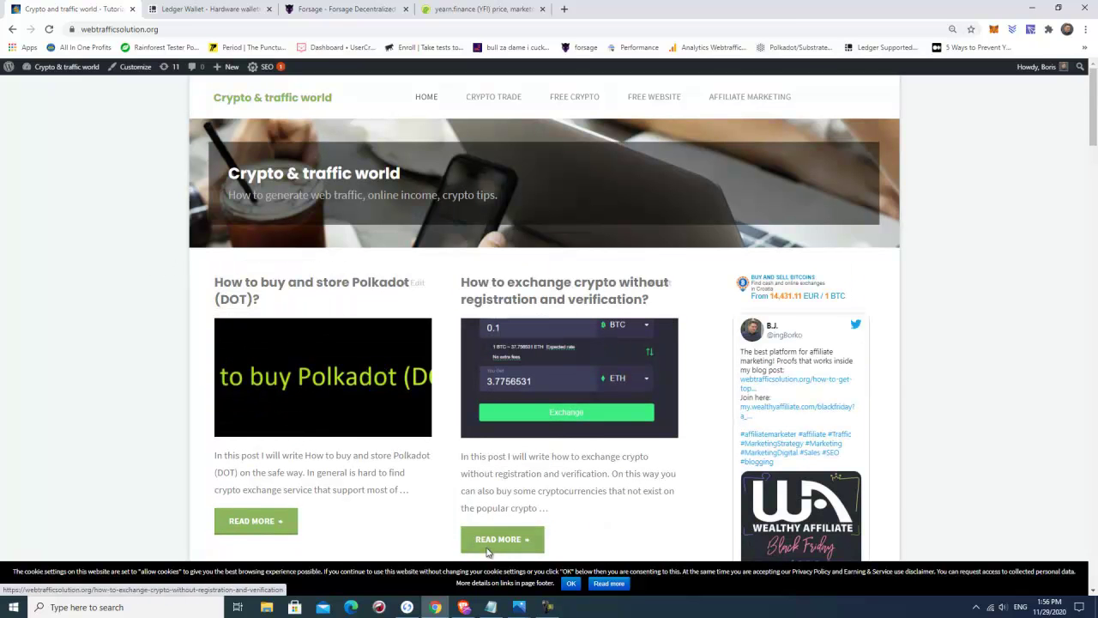
click(551, 607)
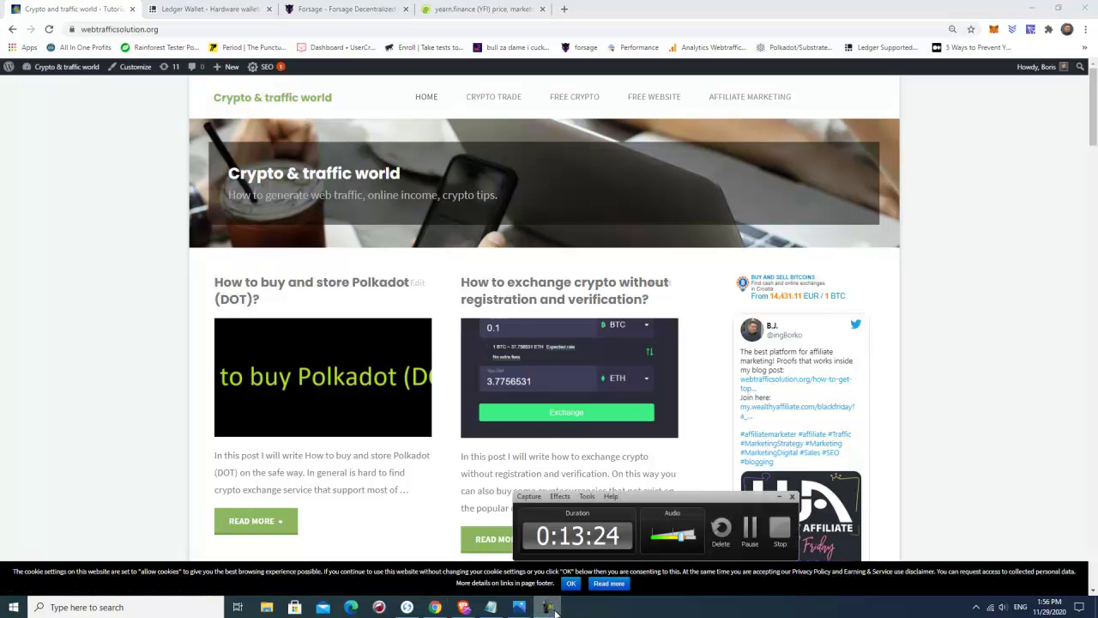